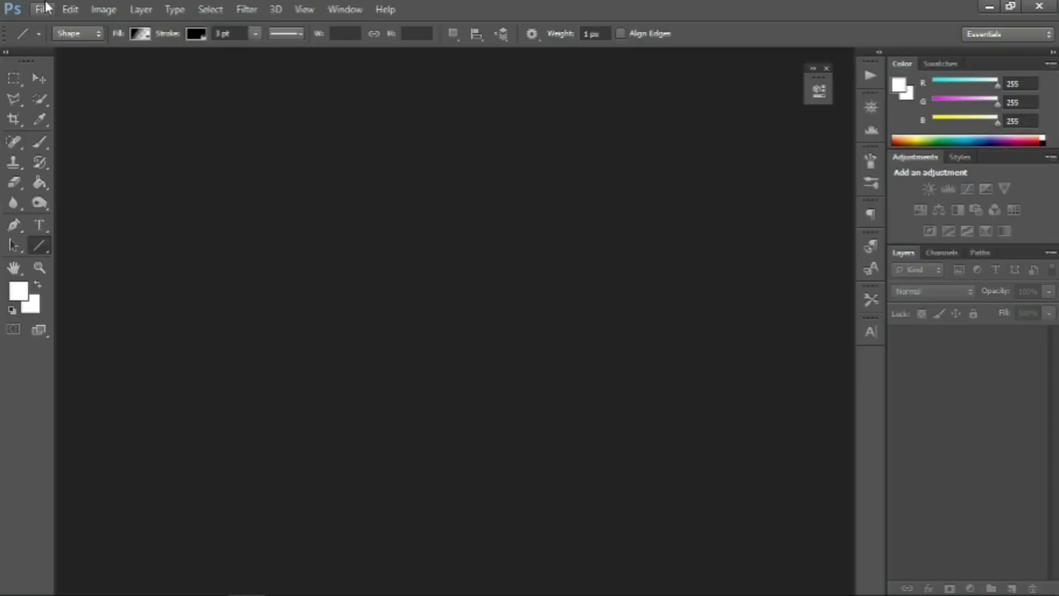
- Open sam.jpg from the Desktop and show its Image Size (2593 × 2510 px, 494 ppi)
click(47, 6)
click(57, 41)
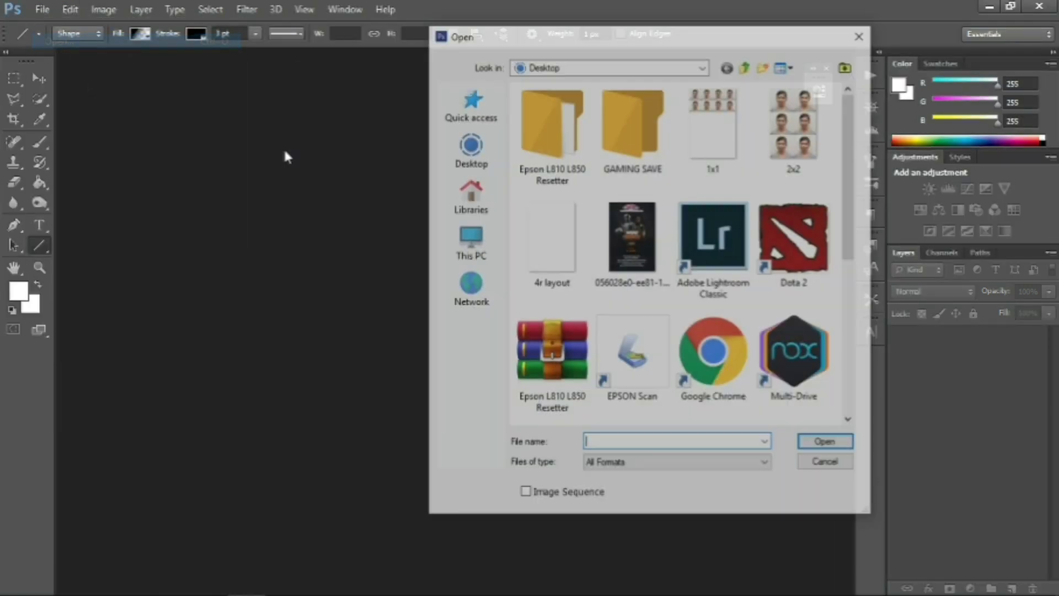
scroll(678, 359, down, 3)
scroll(778, 300, down, 2)
click(778, 301)
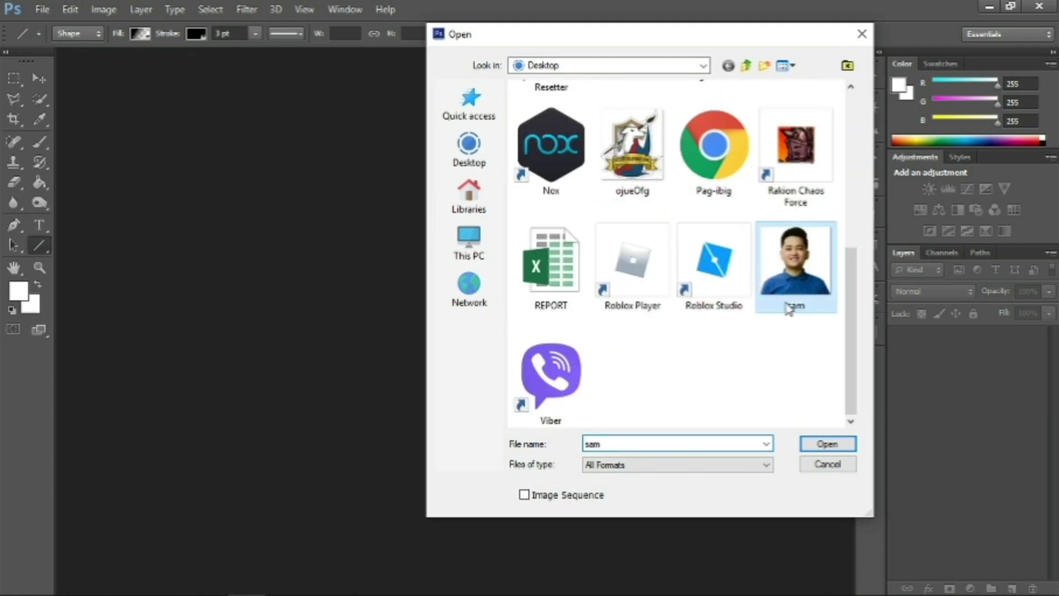
click(825, 444)
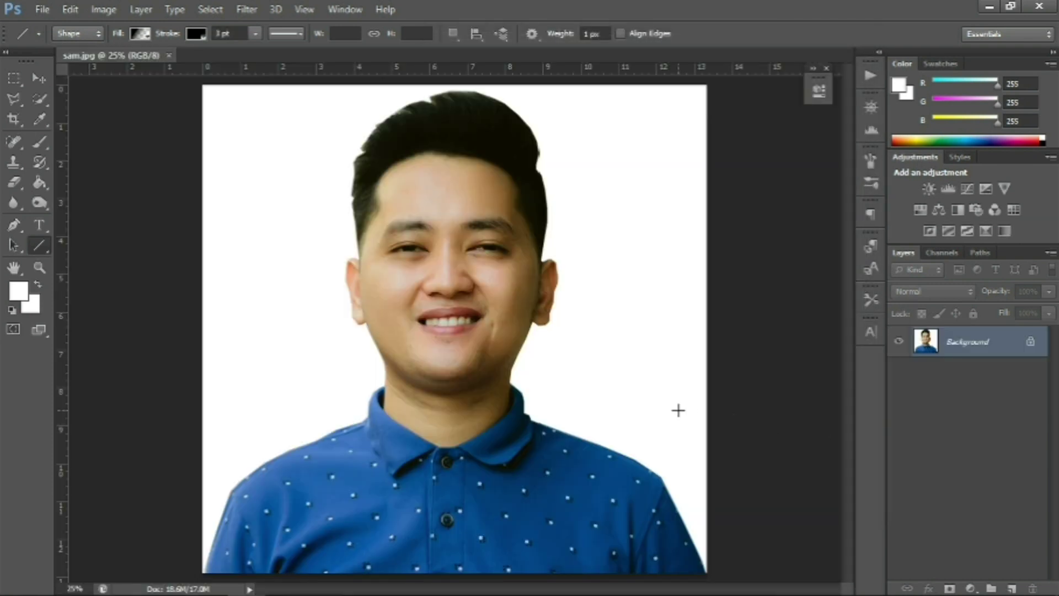
key(ctrl+alt+i)
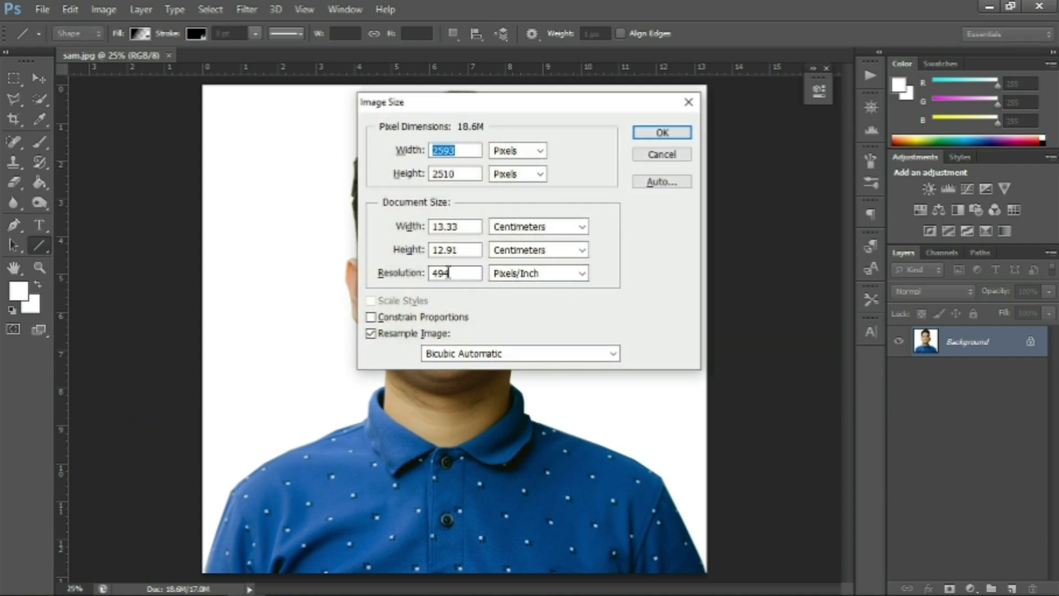
- Set the Image Size to 300 pixels/inch with width and height of 2 inches each
click(408, 275)
text(300)
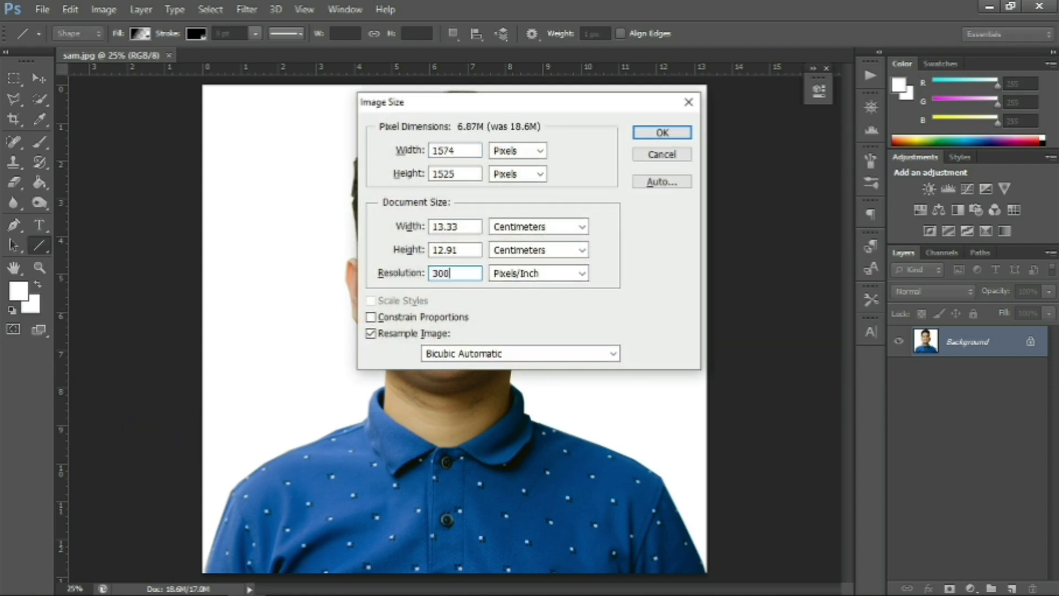
click(530, 226)
click(510, 254)
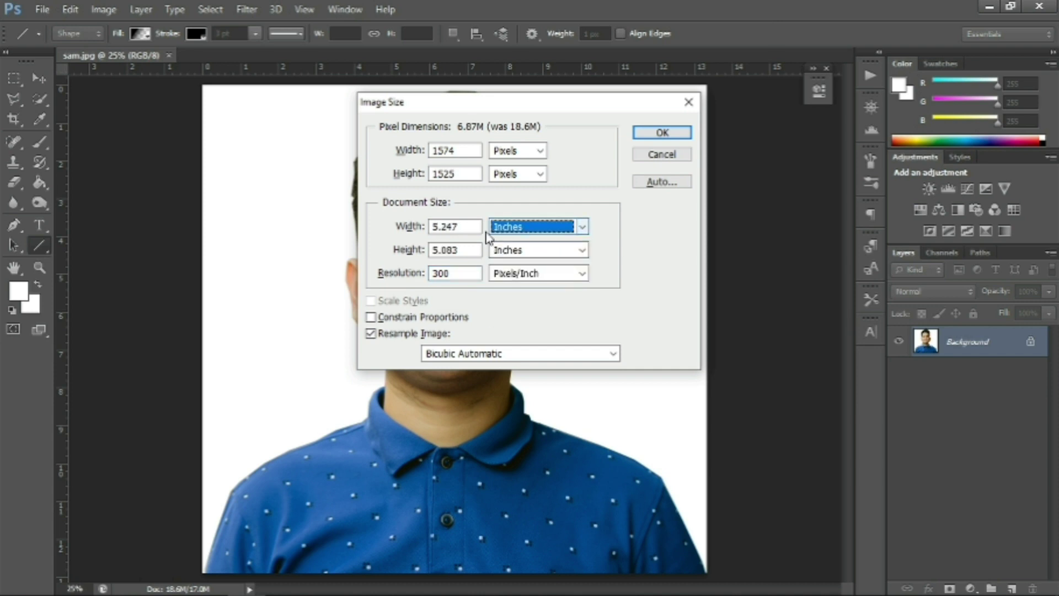
click(402, 227)
text(2)
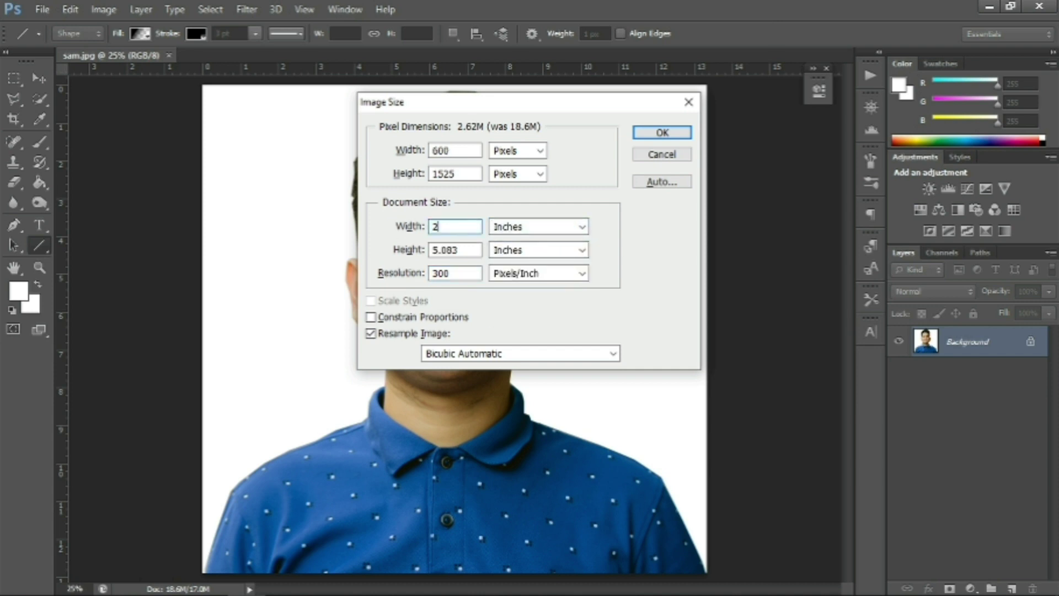
drag(478, 250, 425, 249)
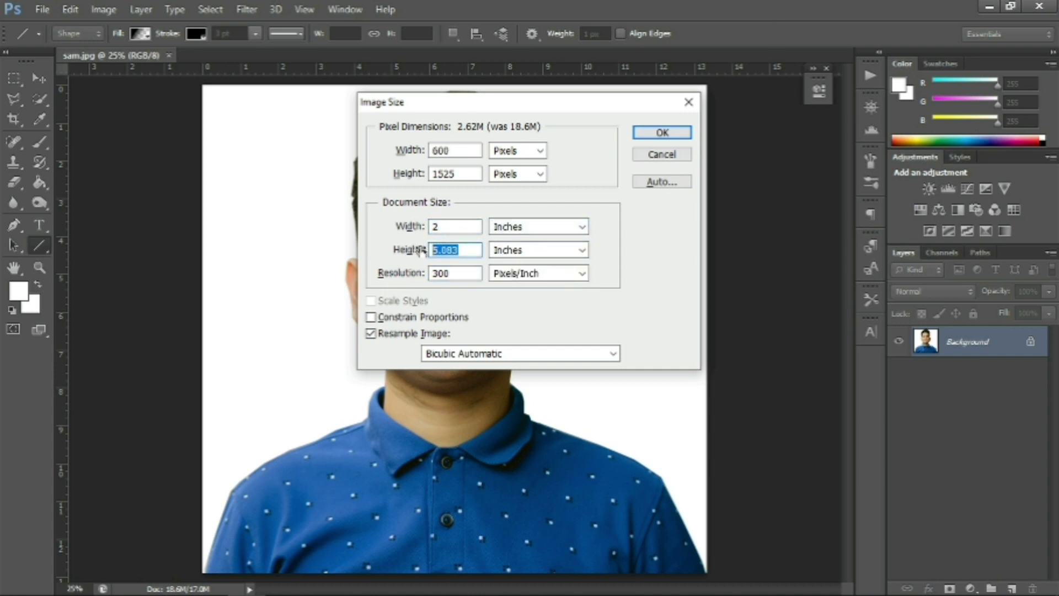
text(2)
key(Return)
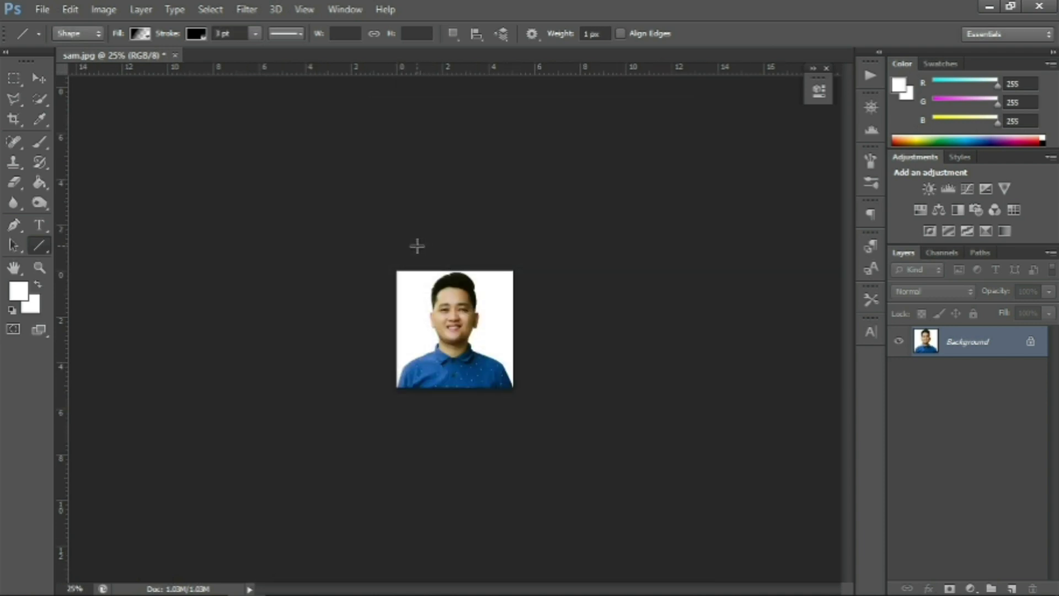
- Open the blank 4r layout file
click(48, 13)
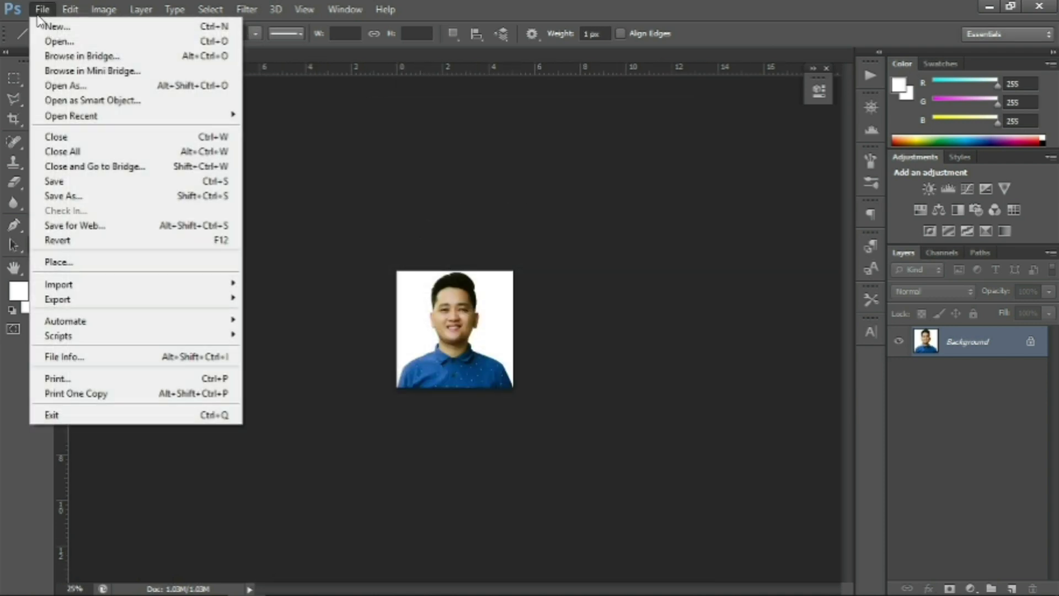
click(52, 39)
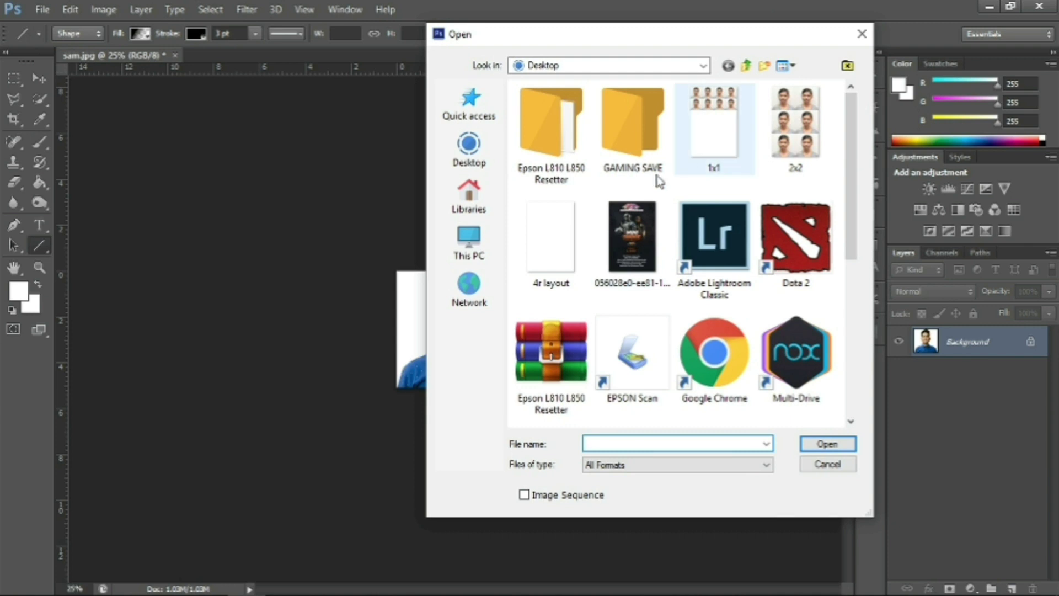
click(551, 237)
click(826, 444)
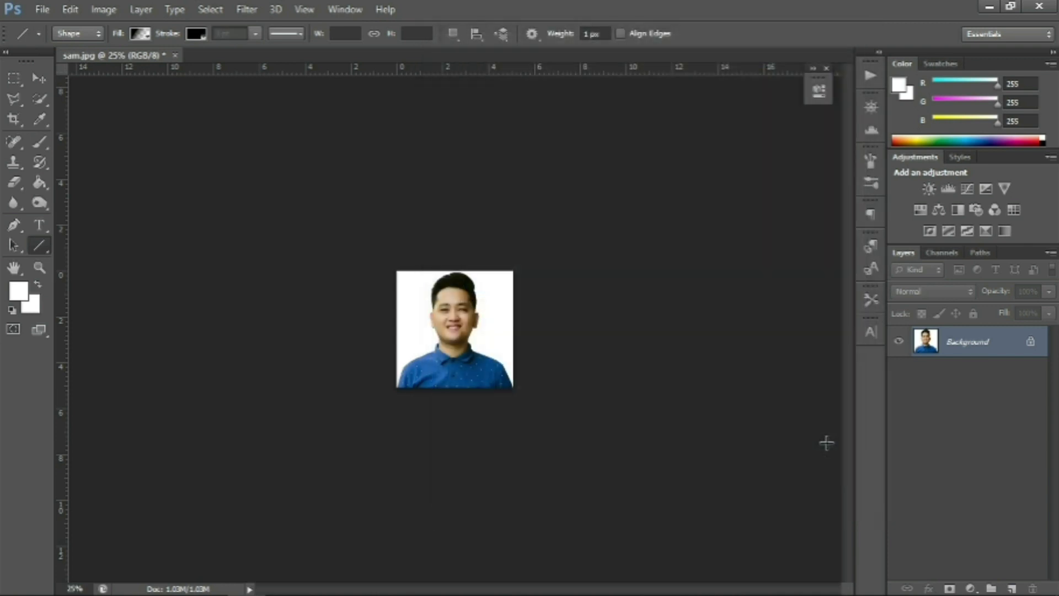
- Run the 2x2 action to tile six portraits onto the 4r sheet
click(877, 73)
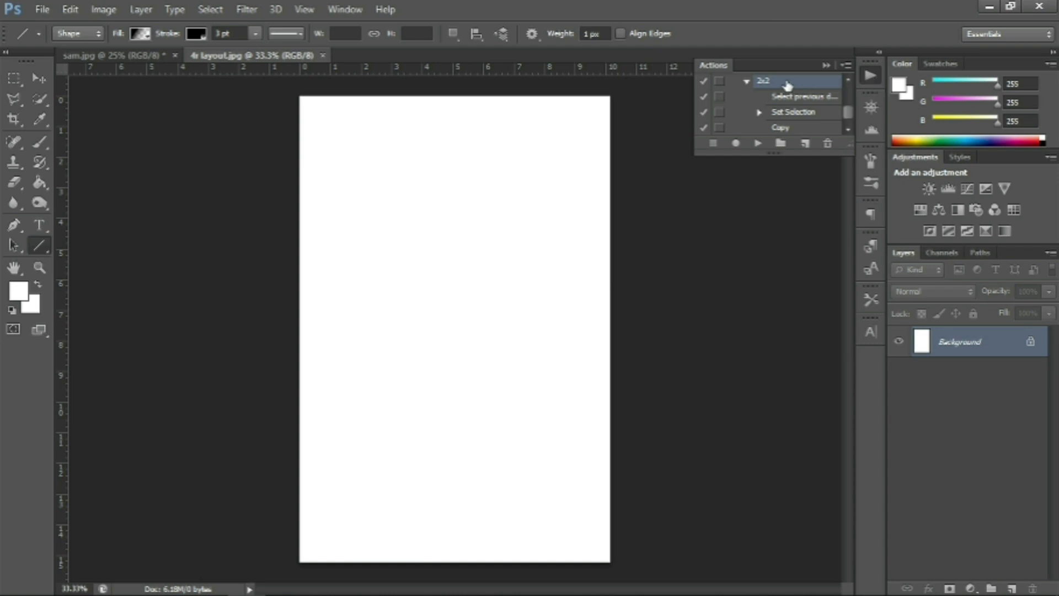
scroll(787, 85, up, 1)
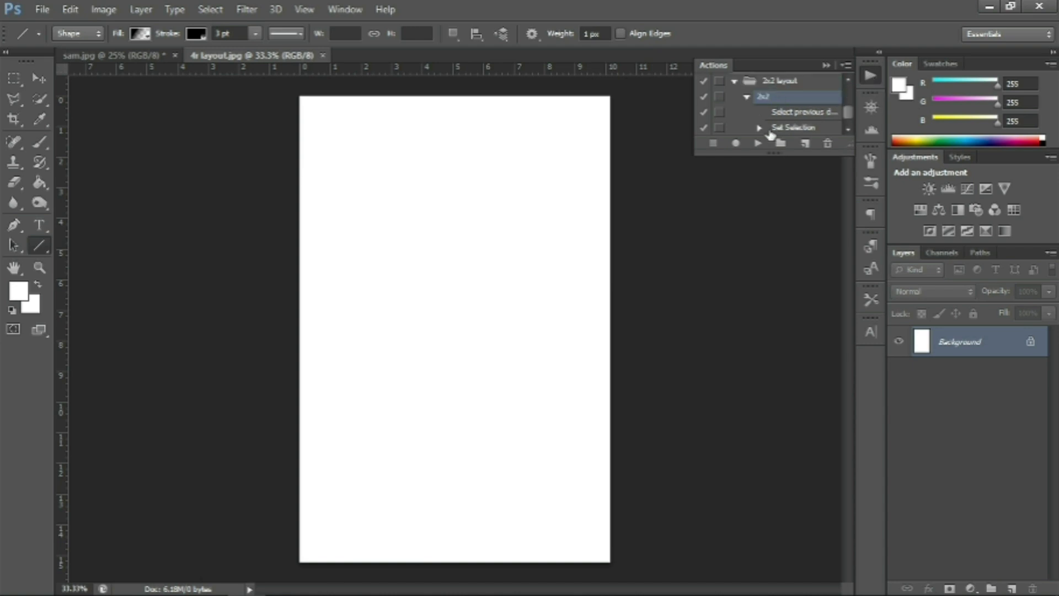
click(758, 142)
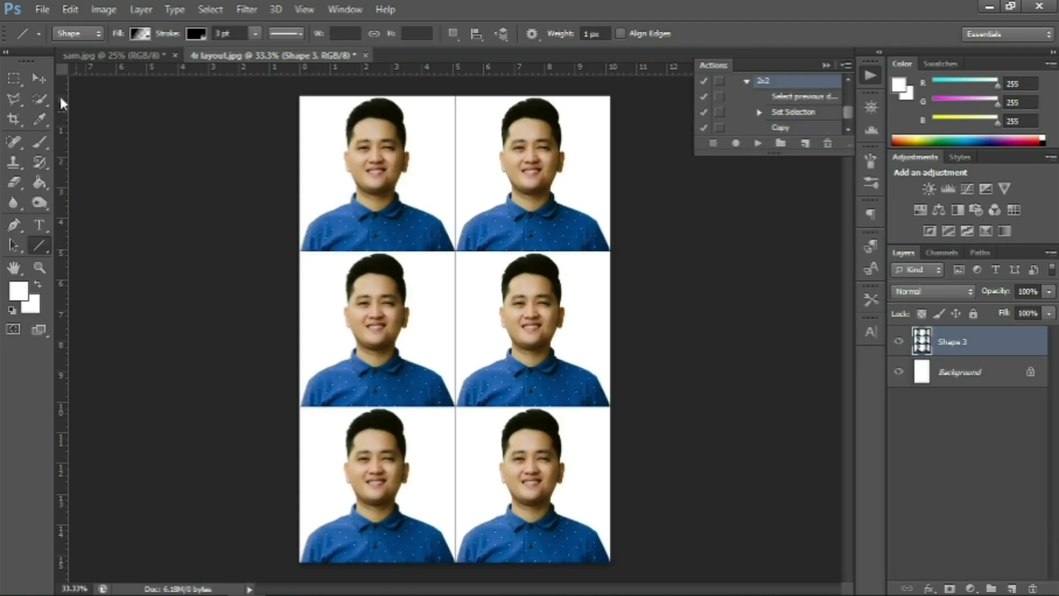
- Save the layout as JPEG 'sam 2x2' at quality 12
click(42, 9)
click(87, 198)
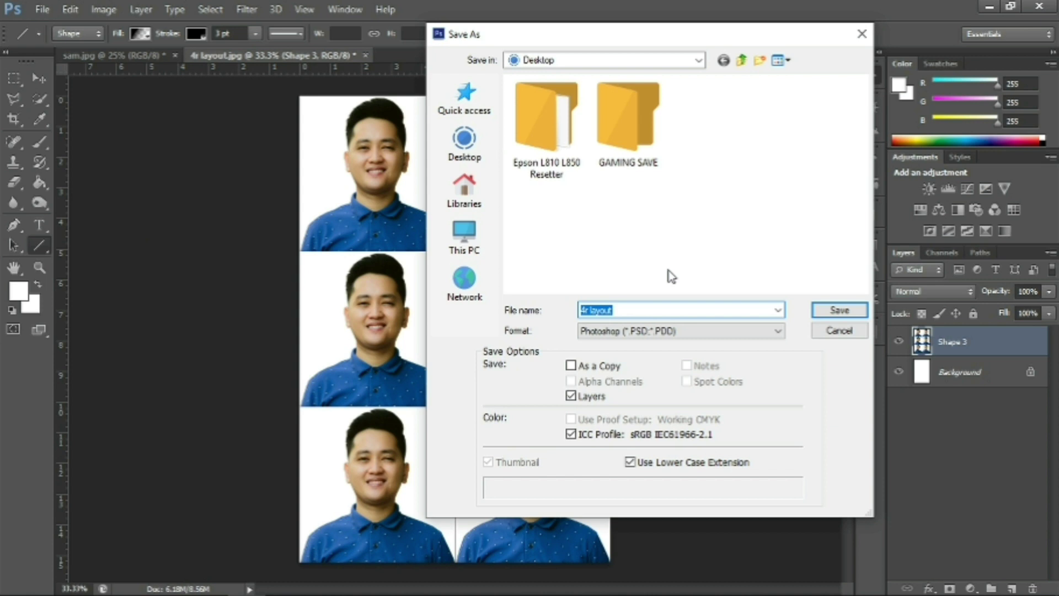
click(652, 331)
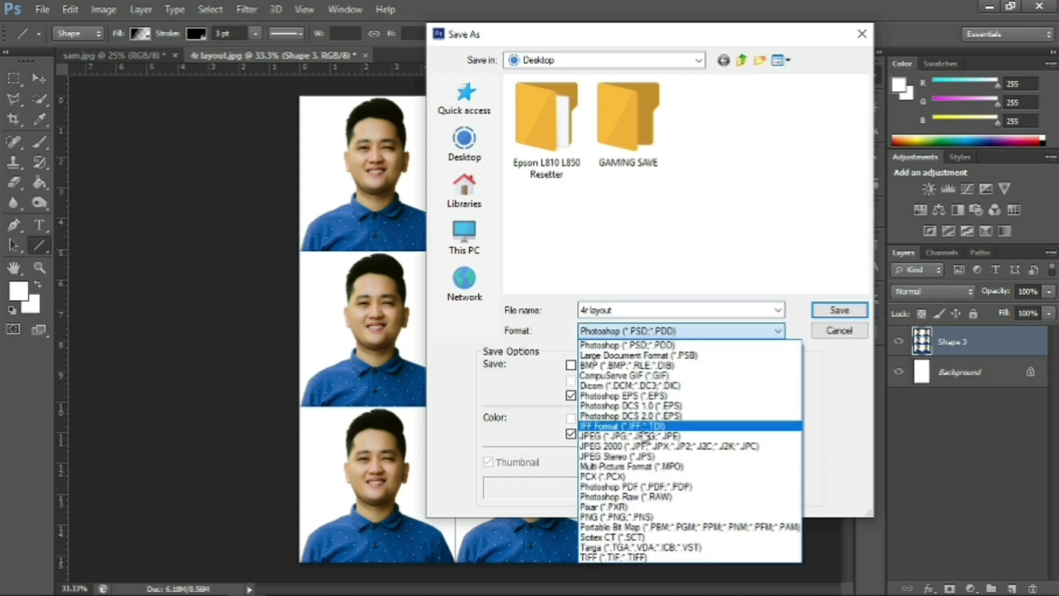
click(645, 436)
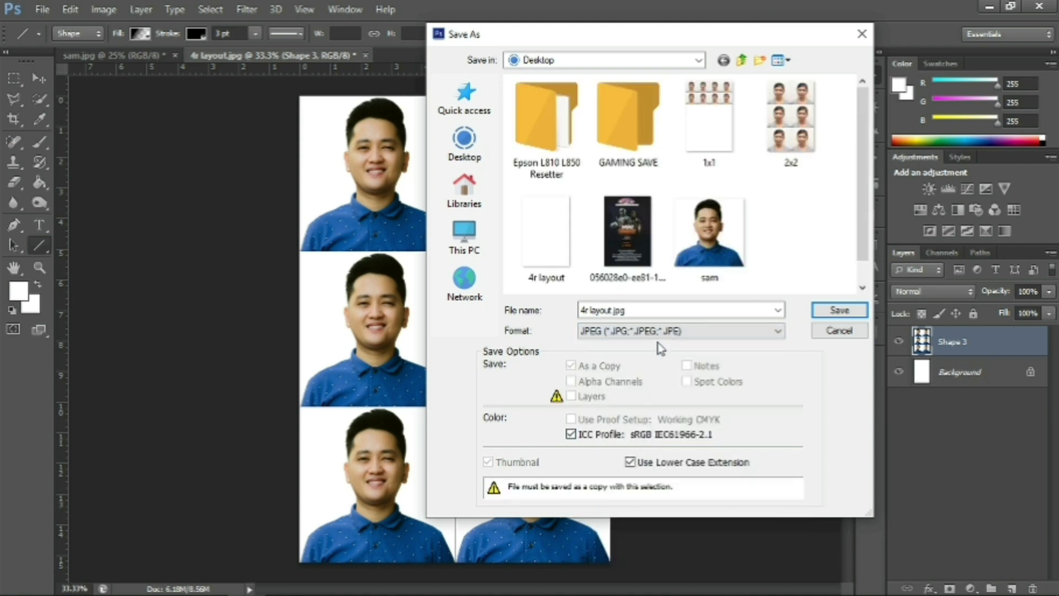
click(652, 310)
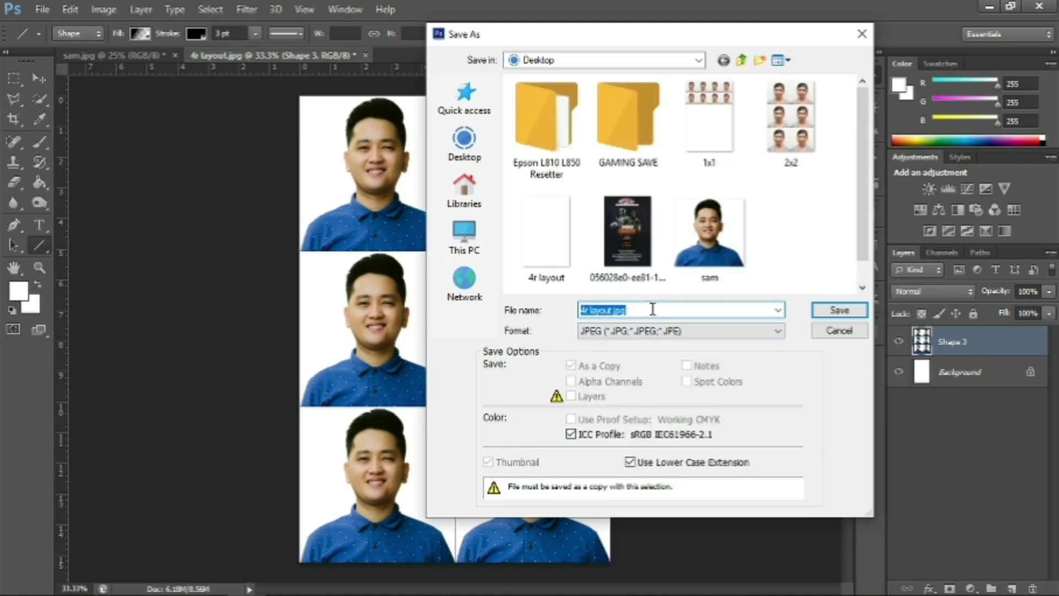
text(sam 2x2)
key(Return)
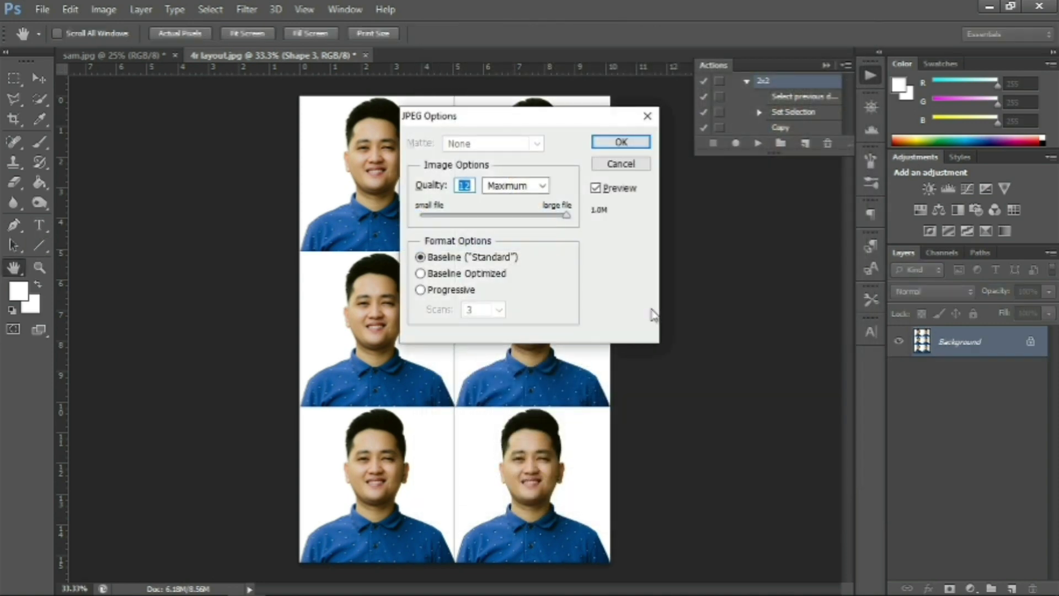
key(Return)
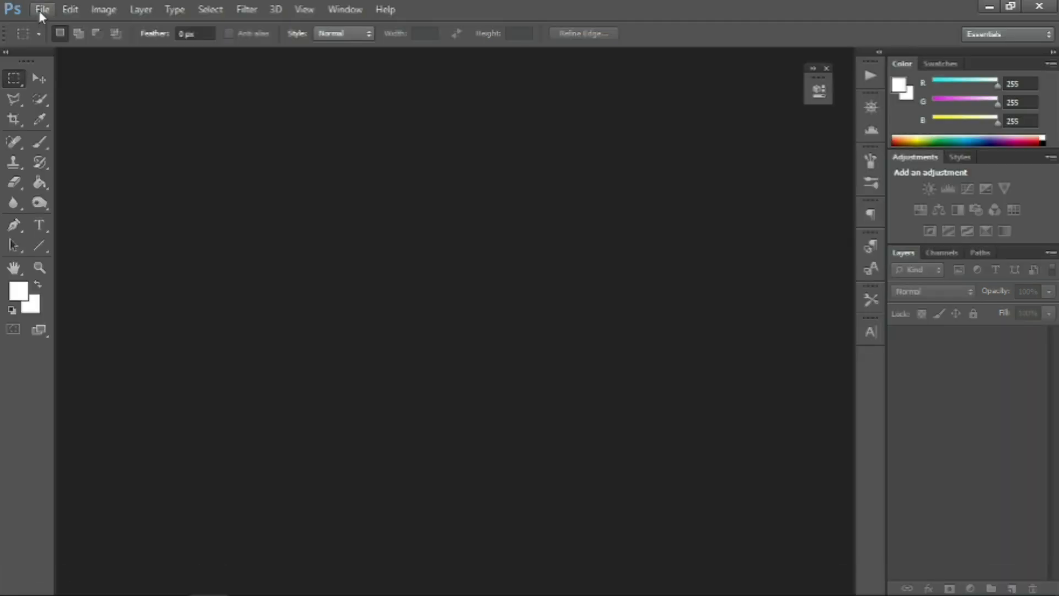
- Open the DSC_0056.JPG portrait from the Desktop folder
click(38, 11)
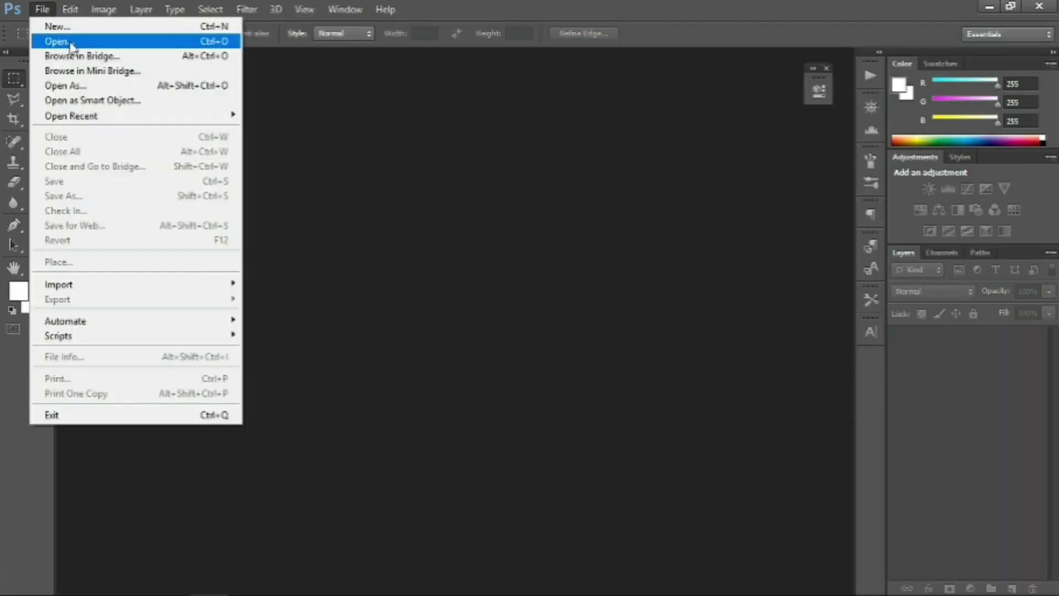
click(71, 42)
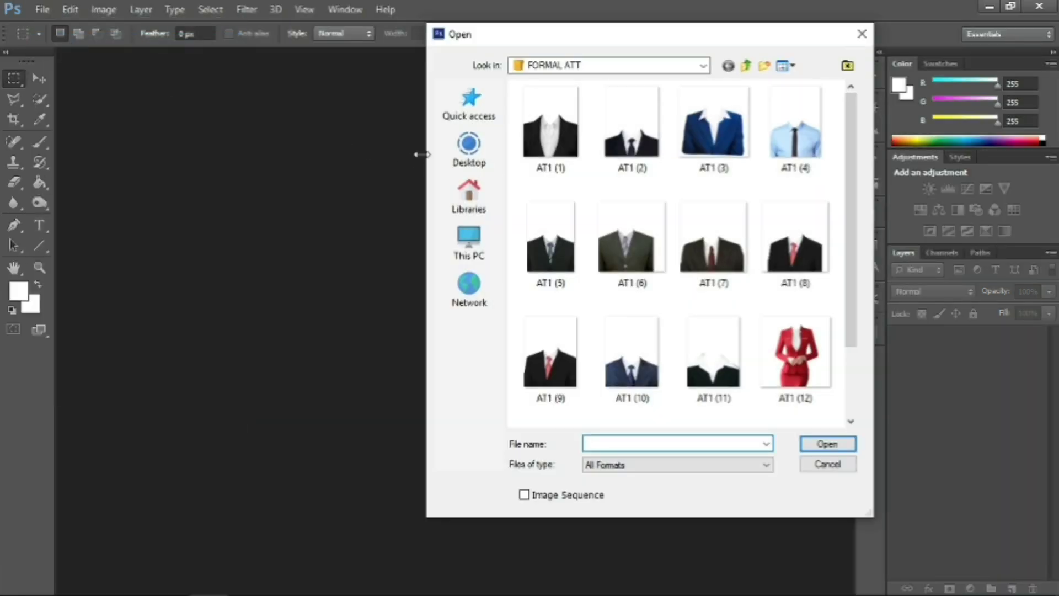
click(469, 147)
scroll(695, 274, down, 5)
scroll(623, 328, down, 5)
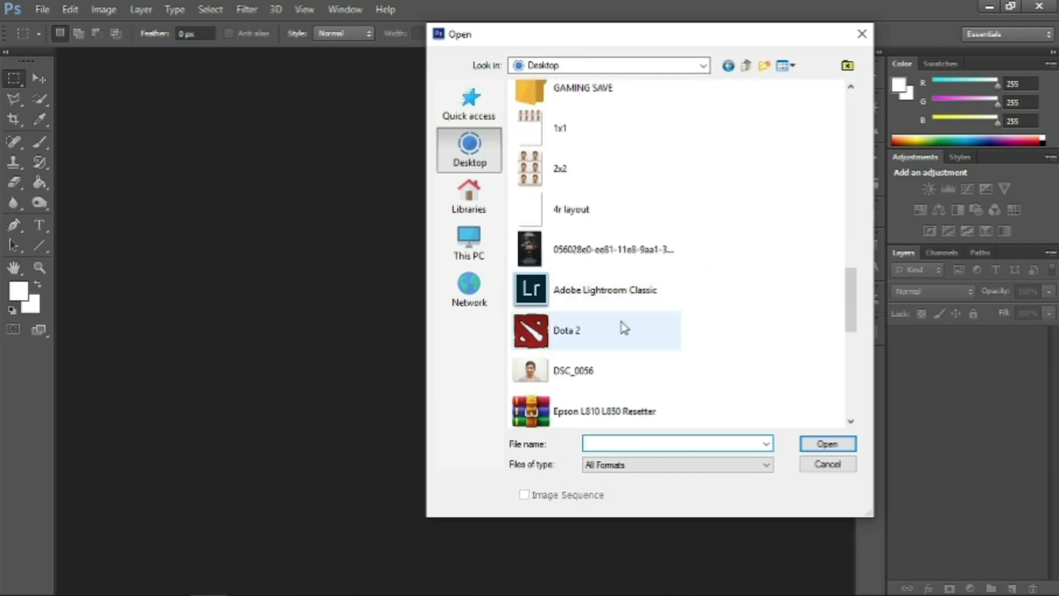
click(597, 371)
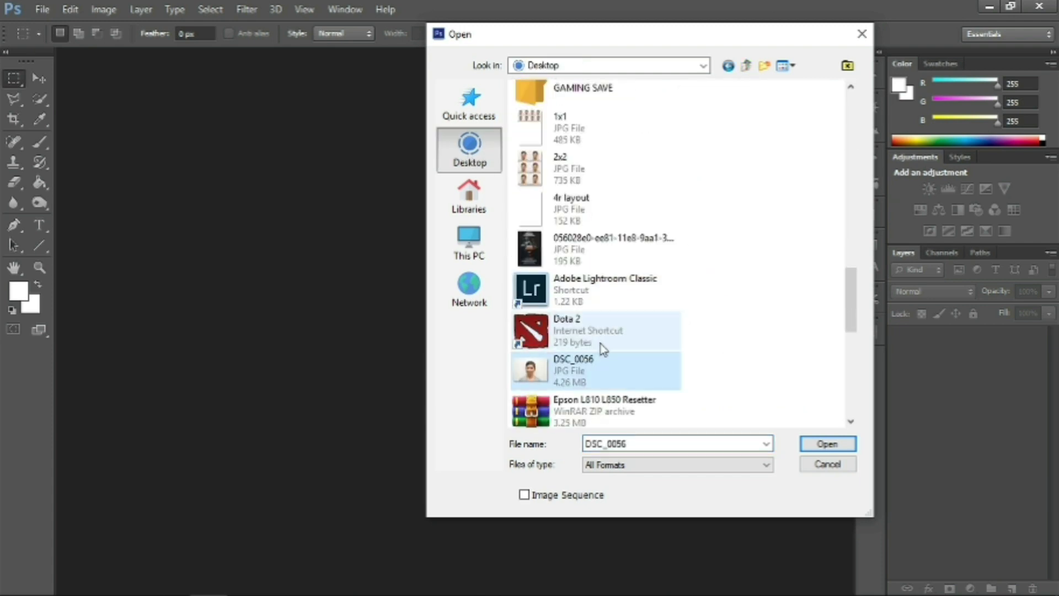
click(828, 449)
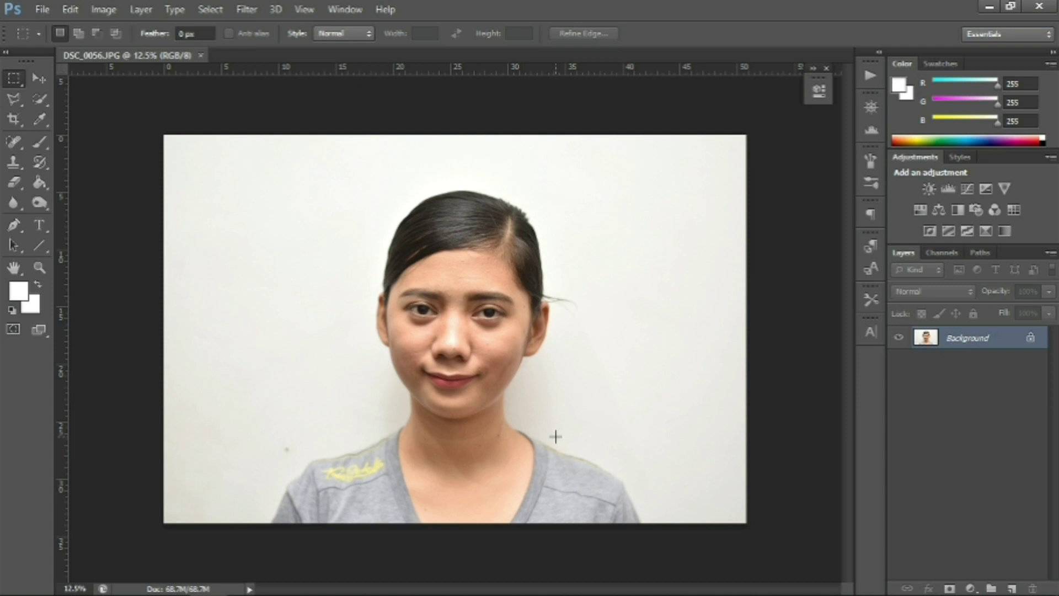
- Crop DSC_0056 to a 1x1 square around the woman's head and shoulders
click(13, 120)
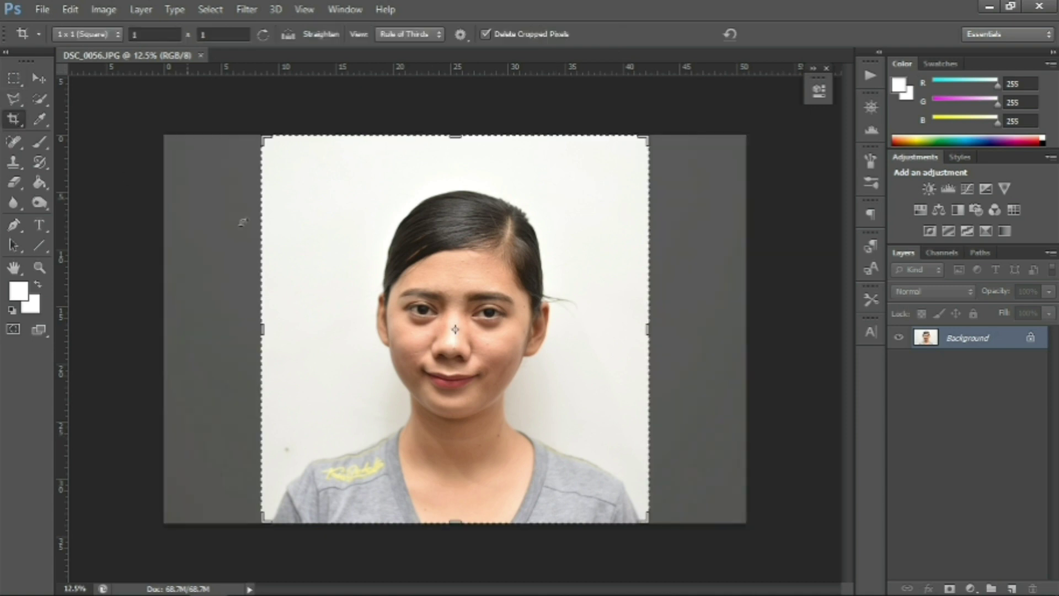
mouse_move(651, 520)
mouse_down()
mouse_move(530, 401)
mouse_move(541, 417)
mouse_up()
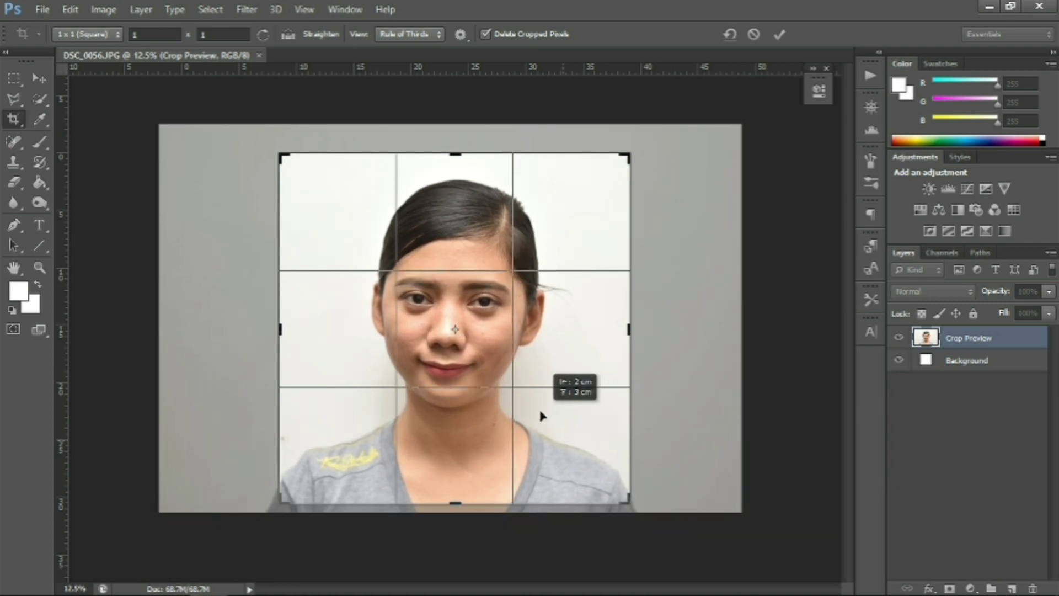
key(Return)
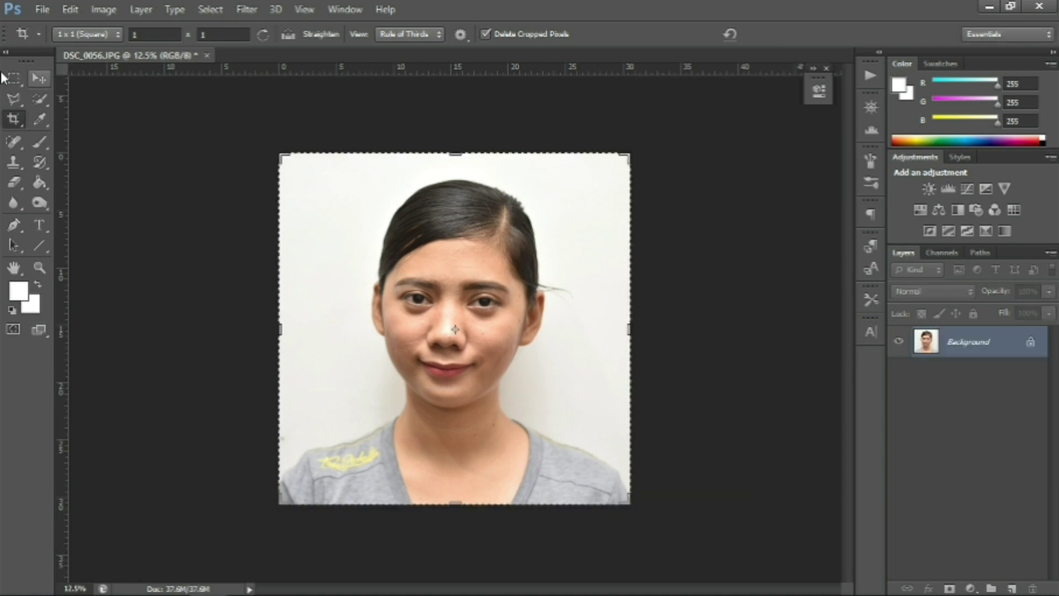
click(13, 78)
click(41, 9)
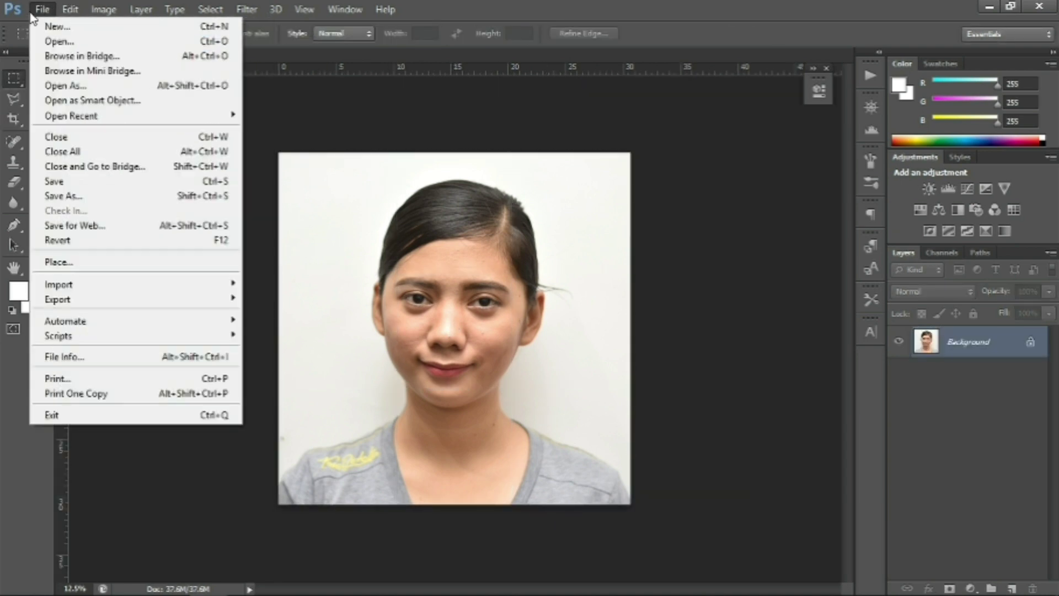
- Open AT1 (1).png from Libraries > Pictures > FORMAL ATT
click(40, 40)
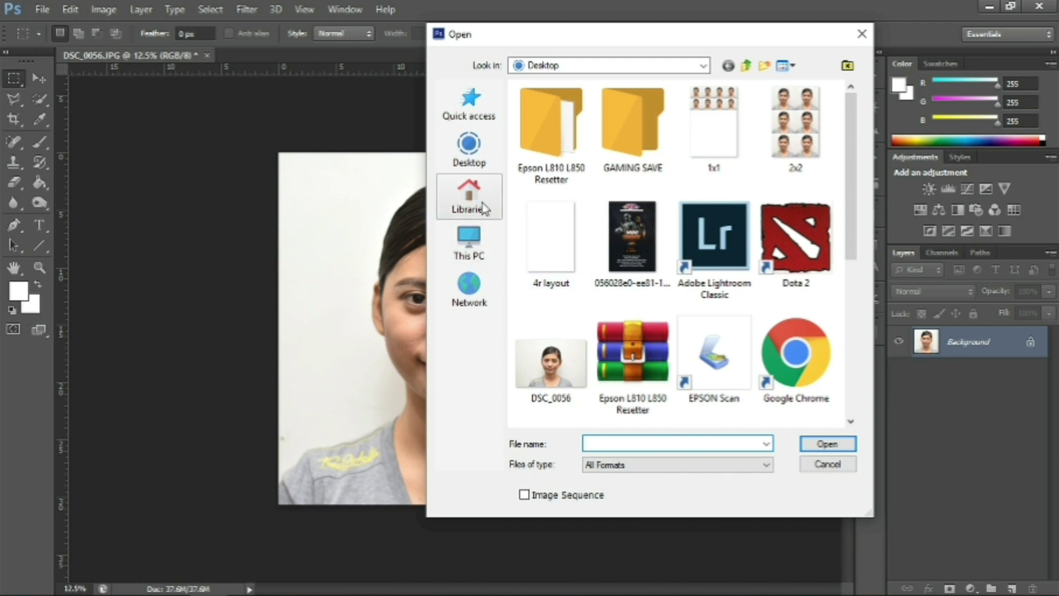
click(483, 209)
double_click(598, 150)
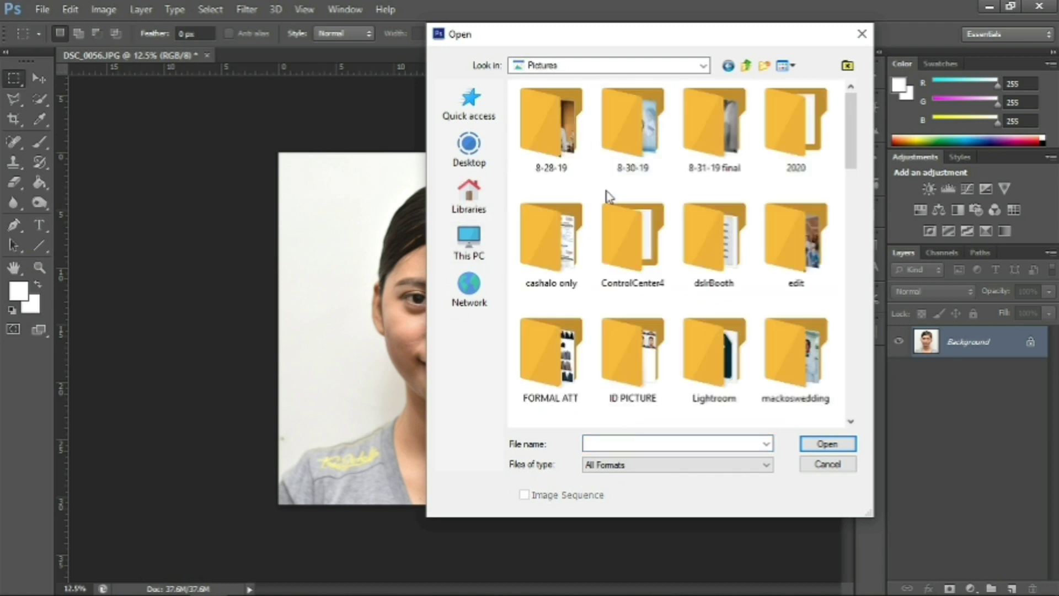
double_click(570, 361)
click(575, 156)
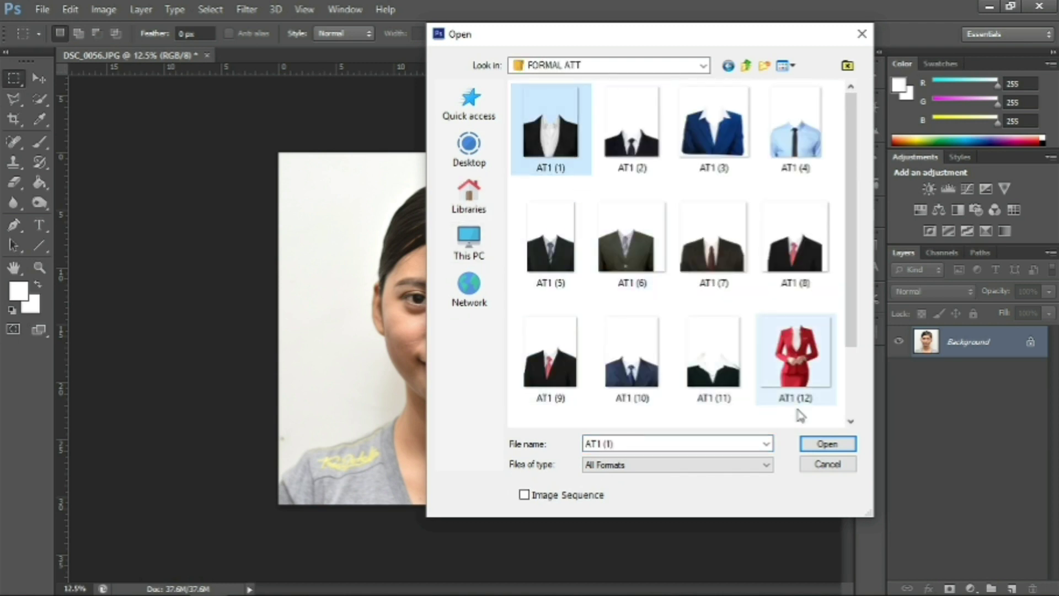
scroll(824, 319, down, 2)
scroll(824, 320, up, 2)
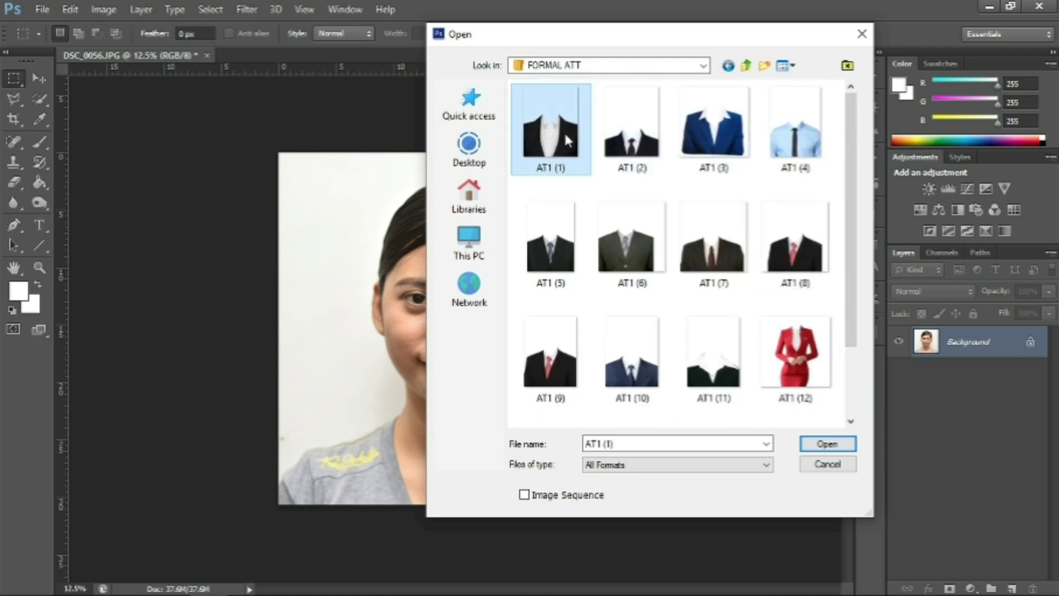
click(824, 443)
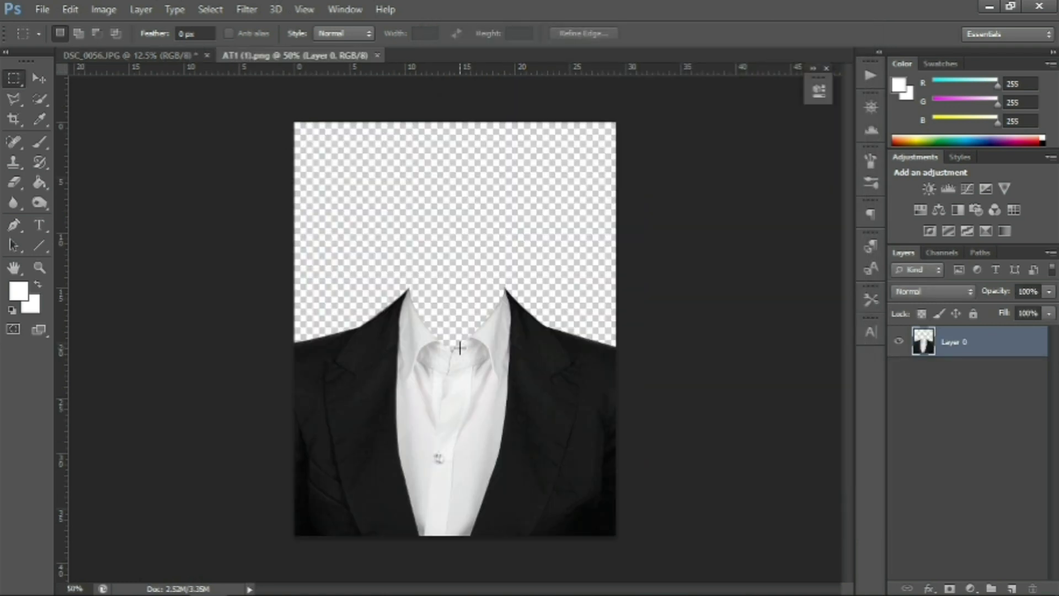
- Set the suit image's resolution to 300 pixels/inch
key(ctrl+alt+i)
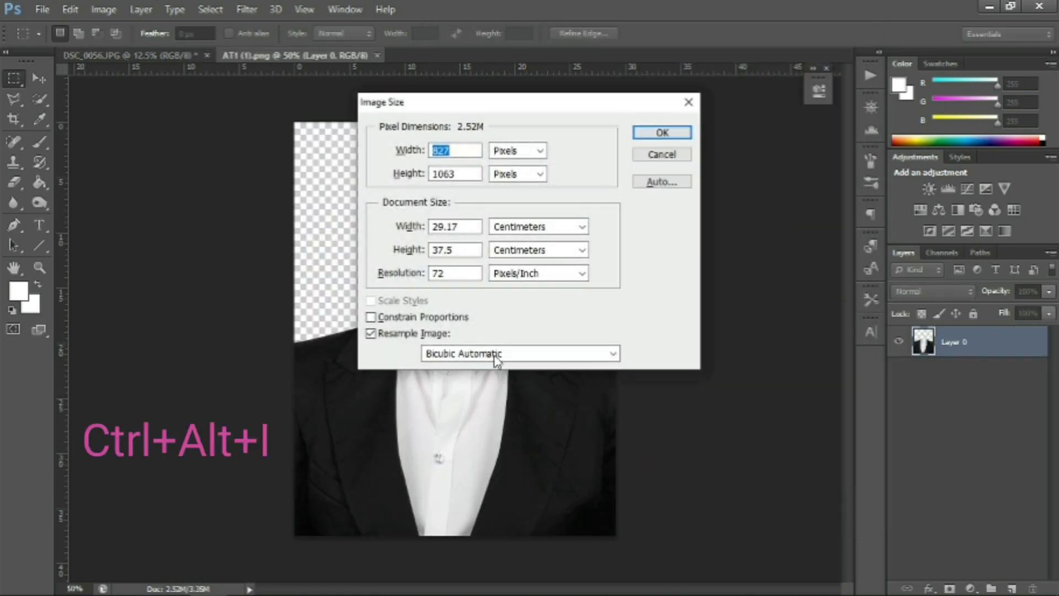
text(300)
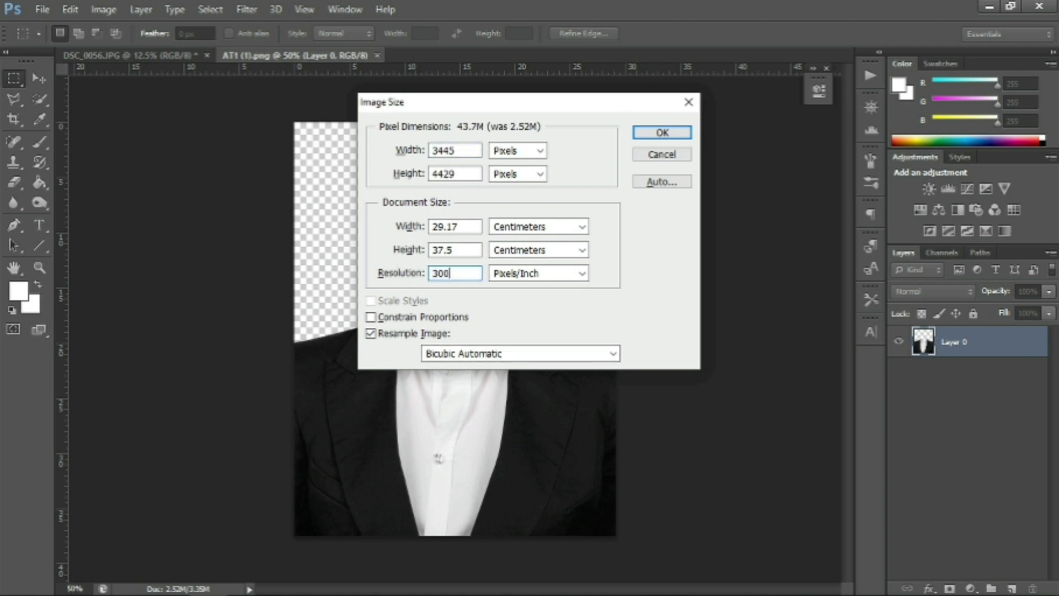
click(664, 135)
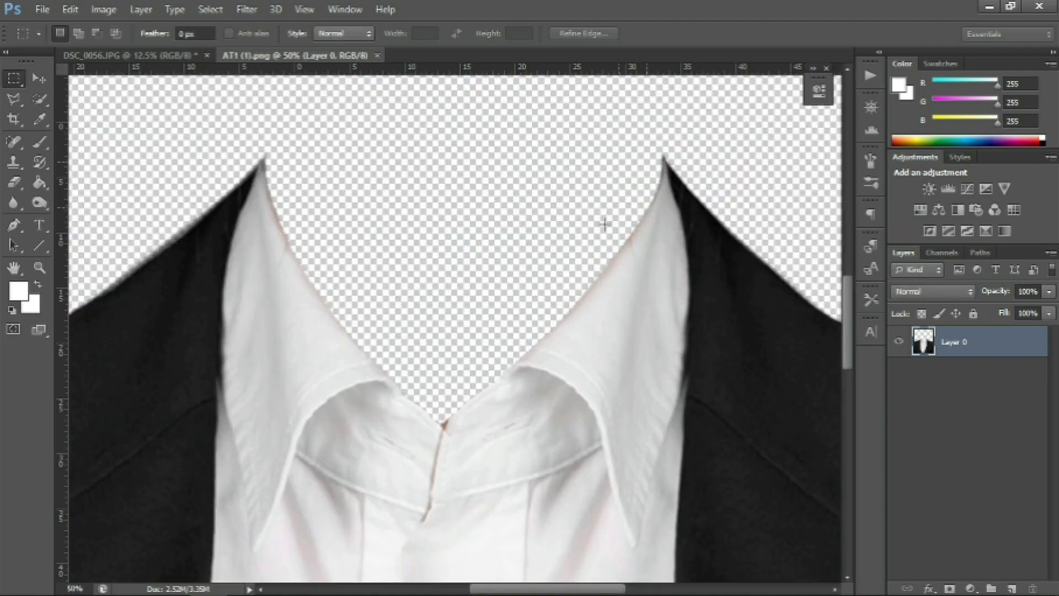
- Copy the whole suit image and paste it as a layer onto DSC_0056.JPG
key(ctrl+minus)
key(ctrl+minus)
key(ctrl+minus)
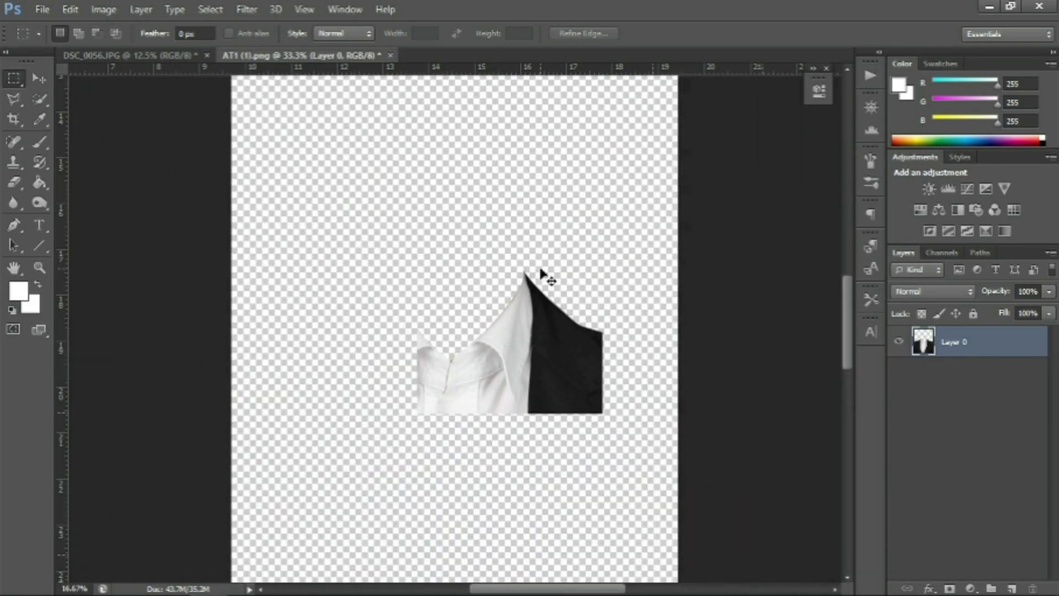
key(ctrl+minus)
key(ctrl+a)
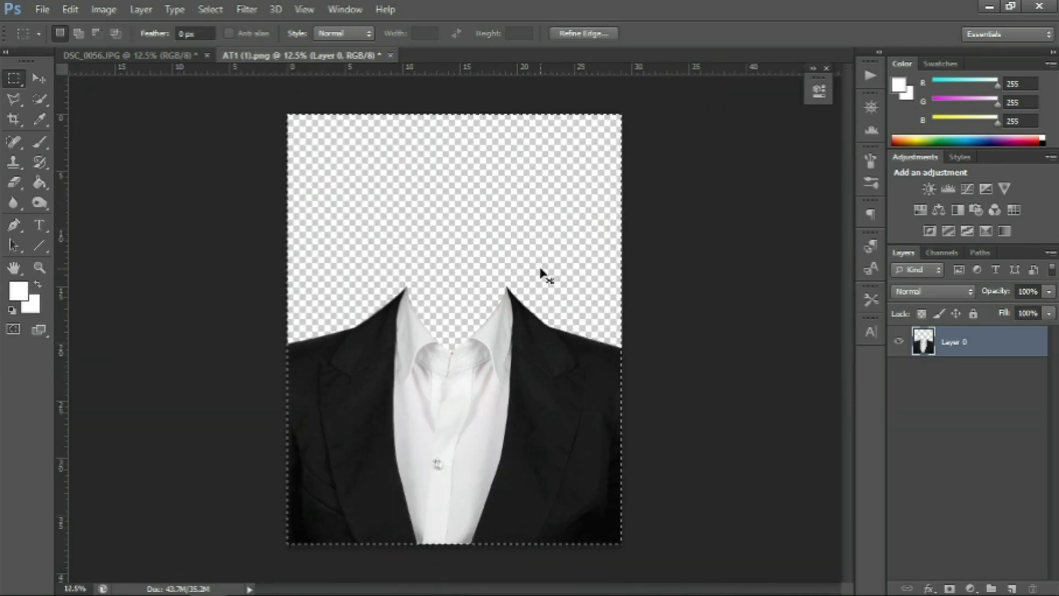
key(ctrl+c)
click(182, 55)
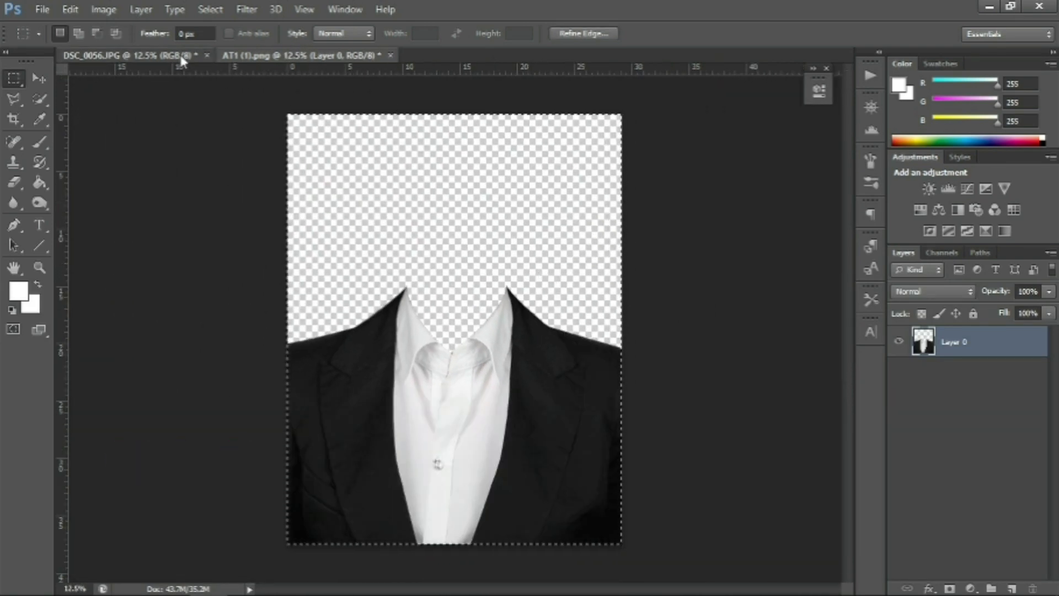
key(ctrl+v)
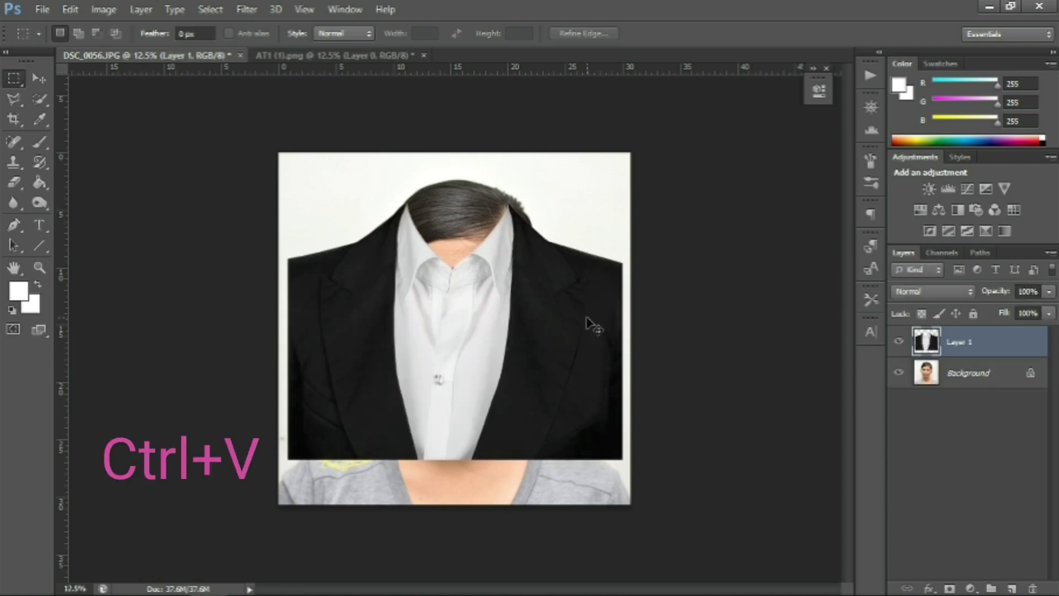
- Free-transform the suit down beneath the chin and widen it to about 105%
key(ctrl+t)
mouse_move(589, 320)
mouse_down()
mouse_move(580, 324)
mouse_move(584, 503)
mouse_up()
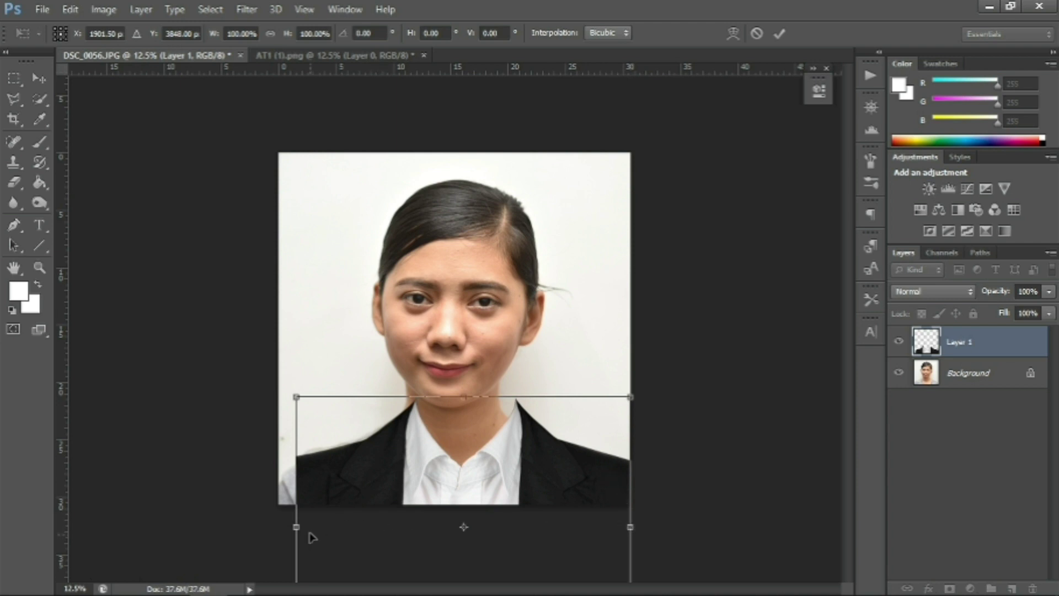
drag(292, 528, 272, 534)
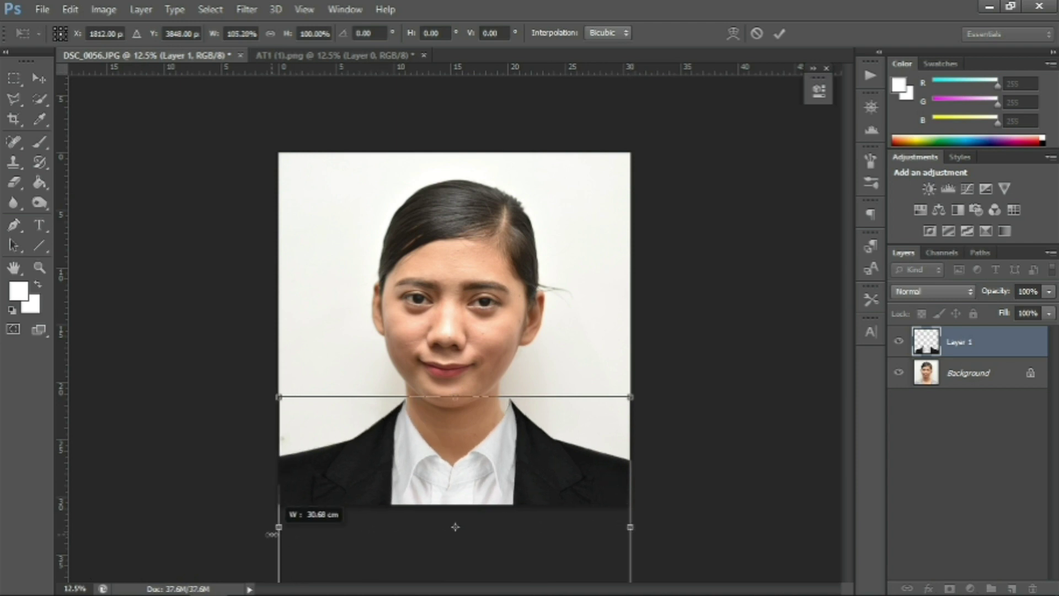
drag(490, 475, 487, 479)
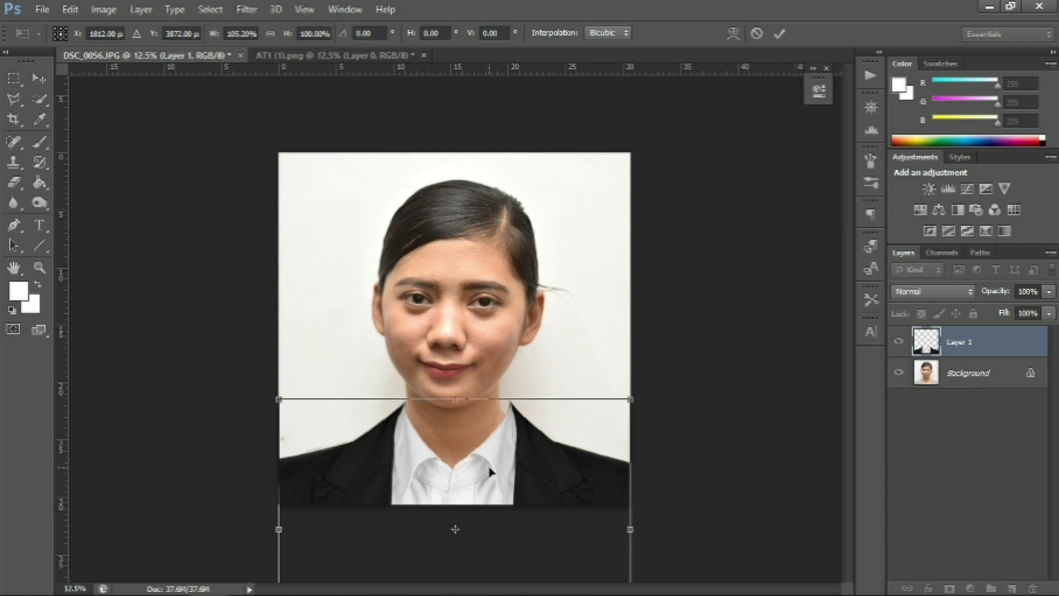
key(Left)
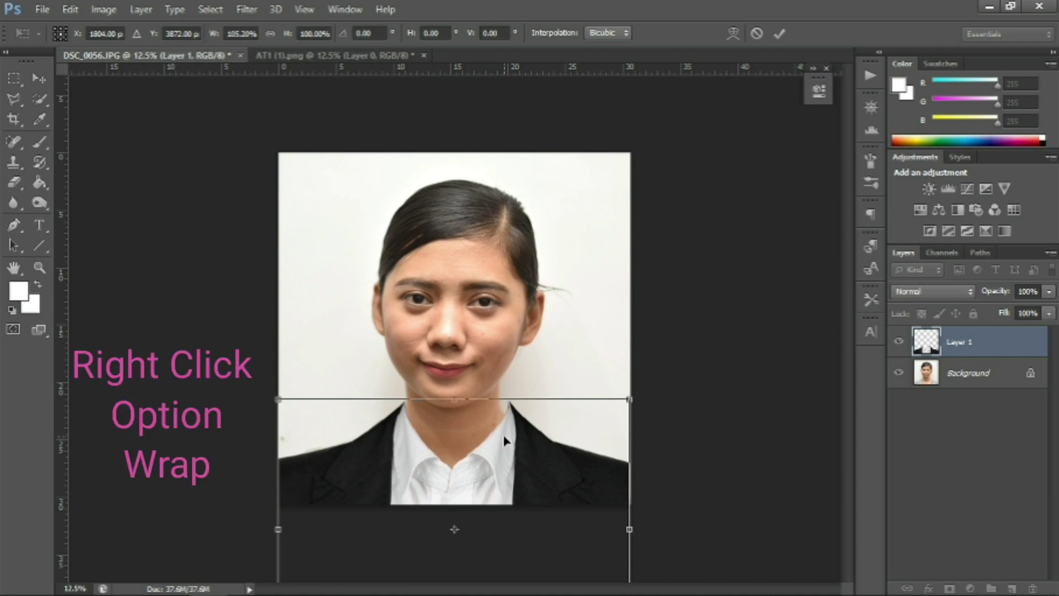
- Warp the suit layer, pulling the shirt edges and collar in toward the neck
right_click(503, 435)
click(540, 293)
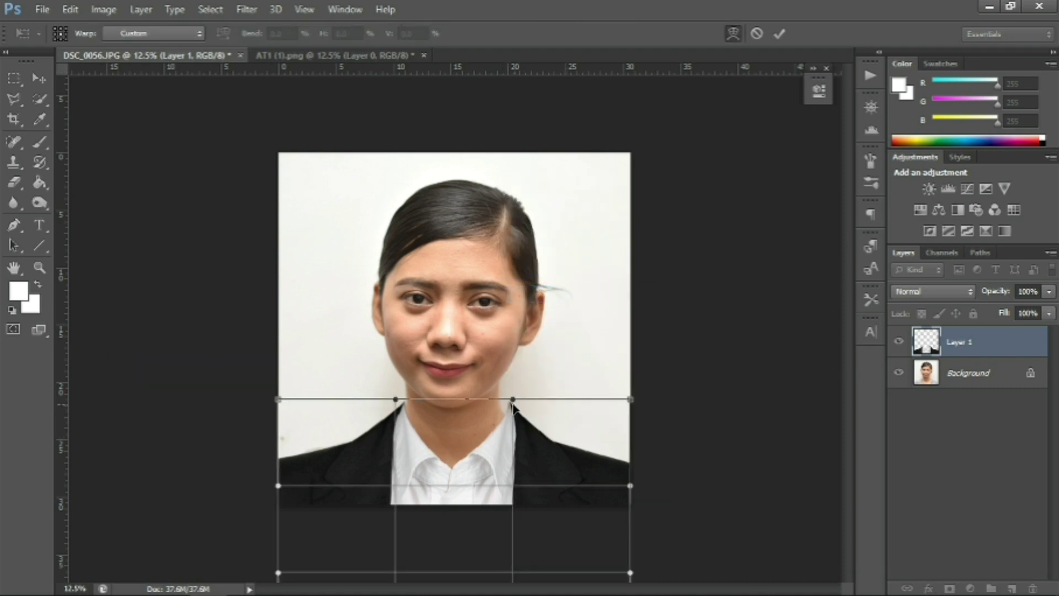
drag(513, 399, 495, 399)
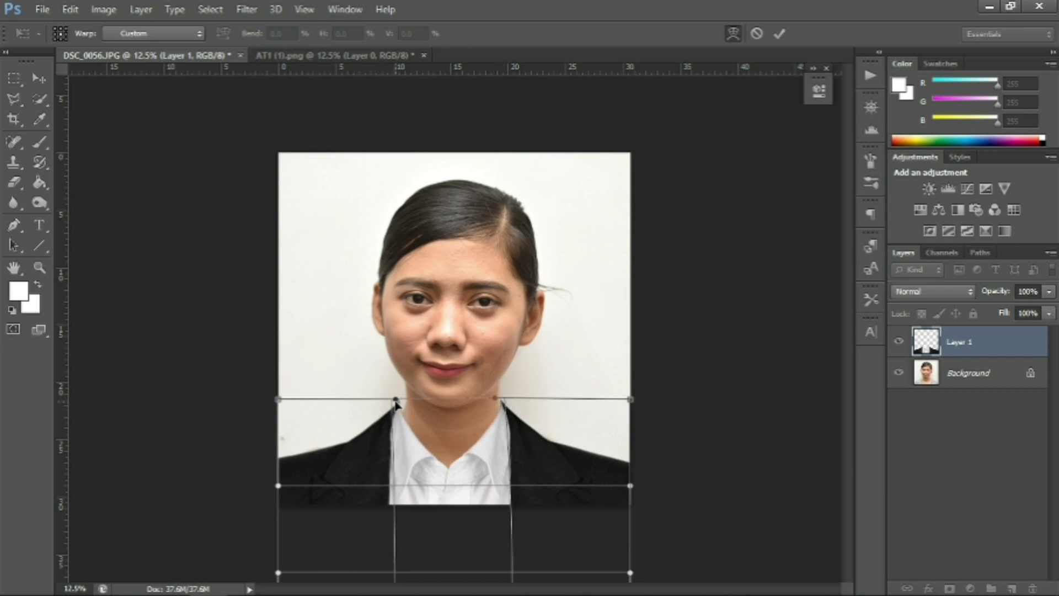
drag(395, 399, 405, 399)
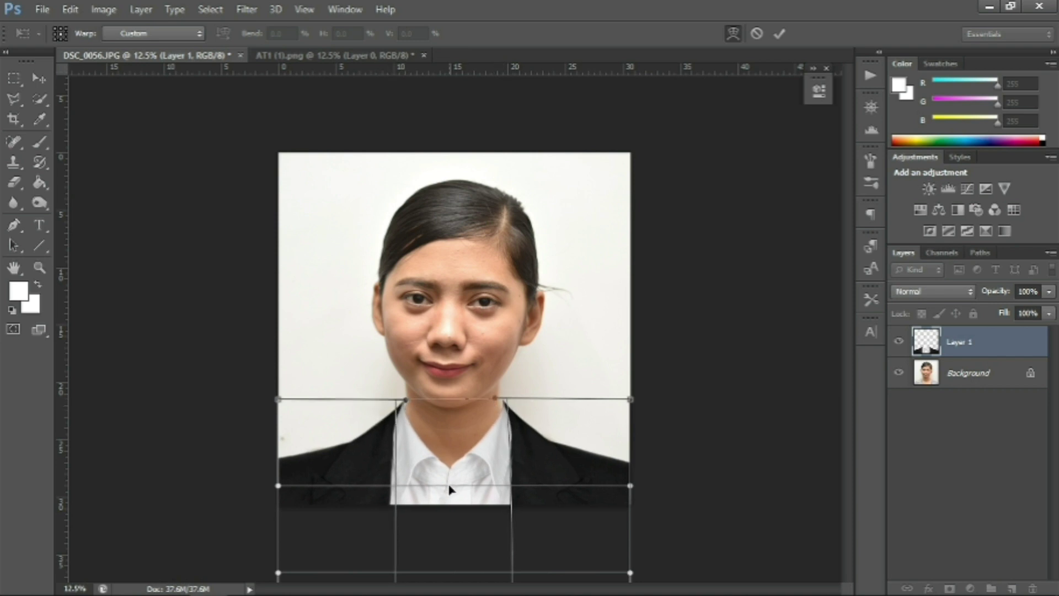
drag(452, 494, 457, 477)
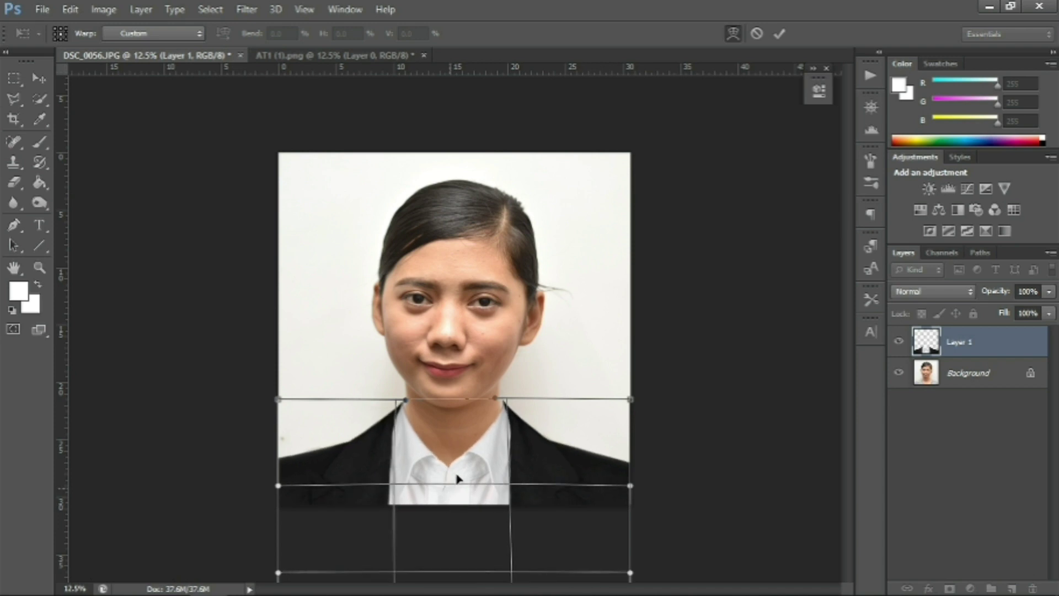
drag(496, 401, 489, 397)
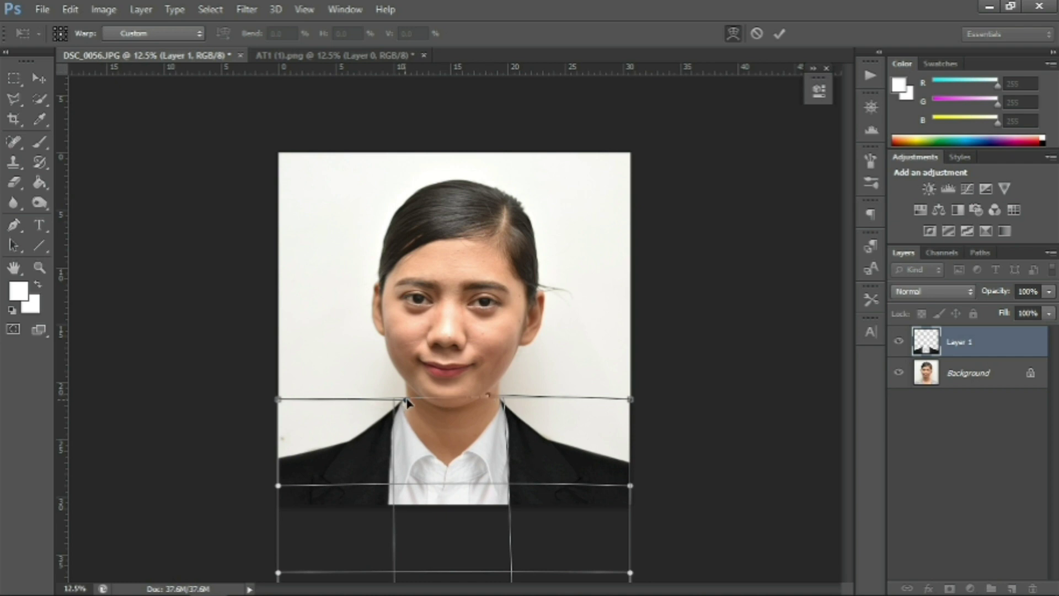
- Refine the collar corners and jacket edges to the shoulders, then commit the warp
key(ctrl+plus)
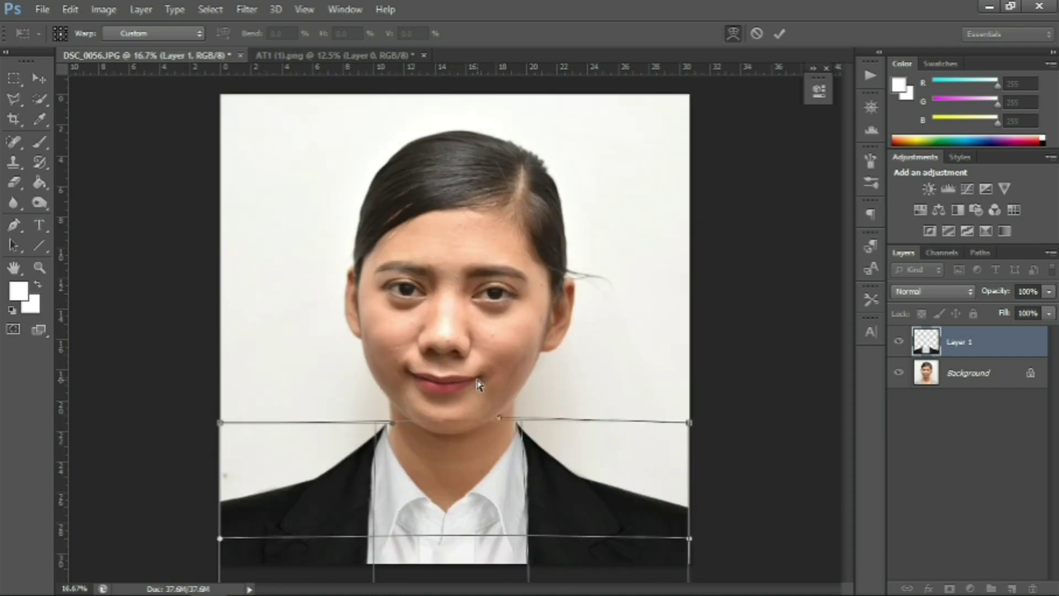
drag(396, 428, 400, 429)
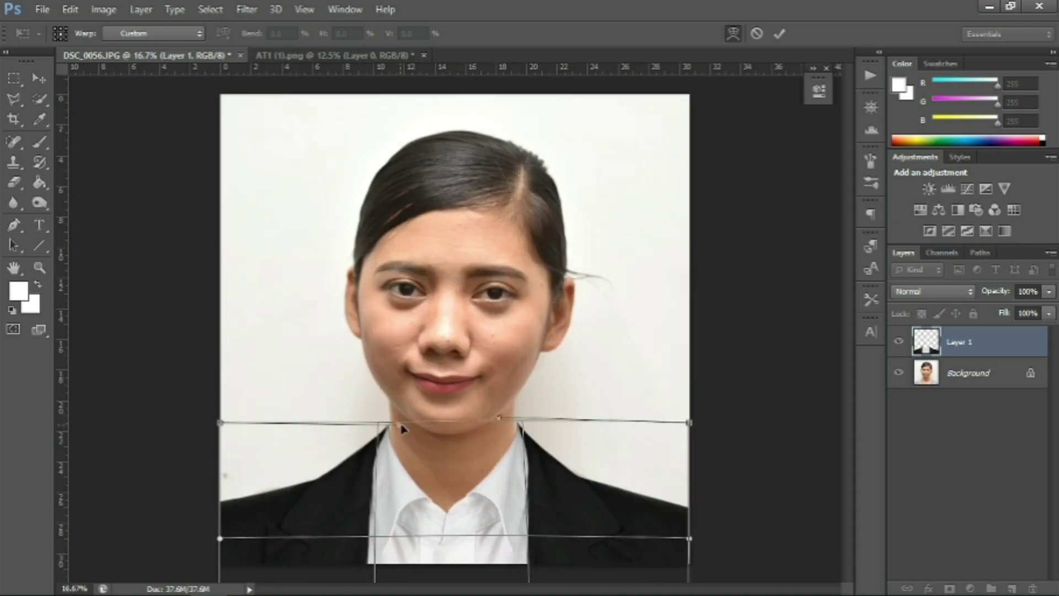
drag(503, 421, 497, 422)
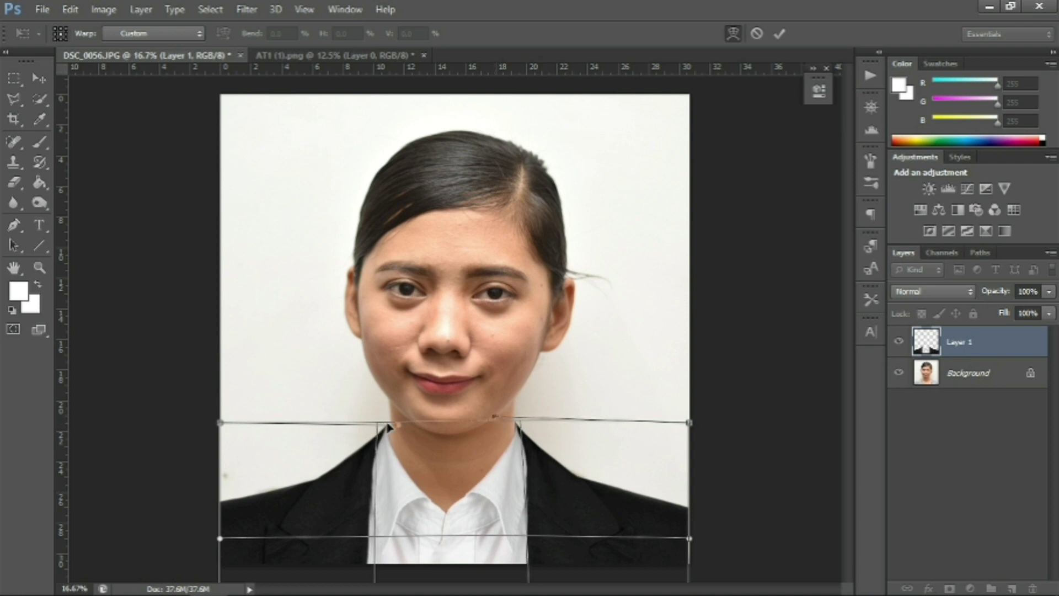
drag(390, 426, 404, 427)
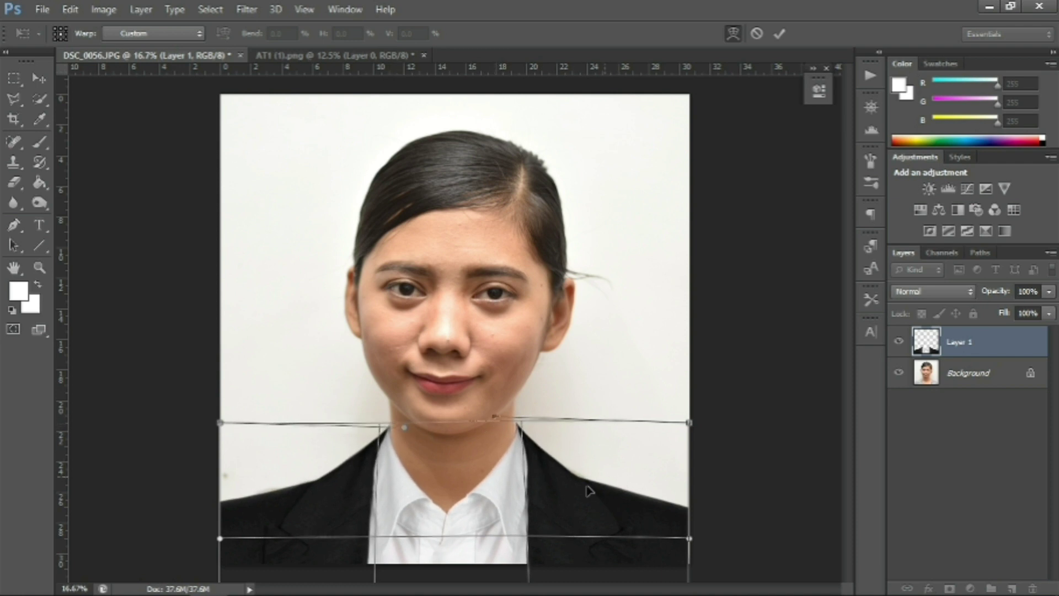
drag(221, 423, 224, 414)
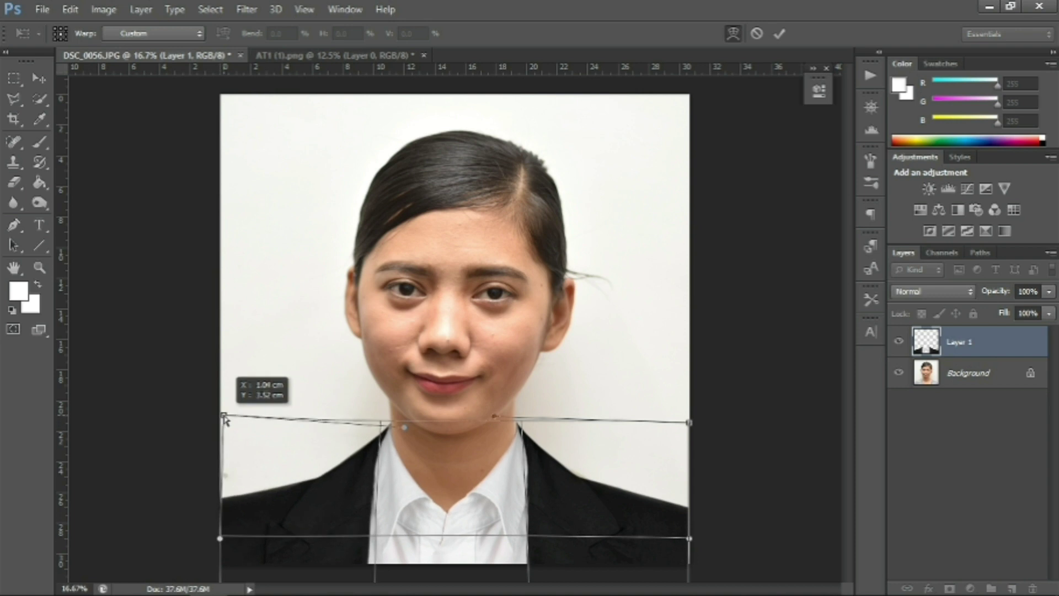
drag(220, 539, 221, 548)
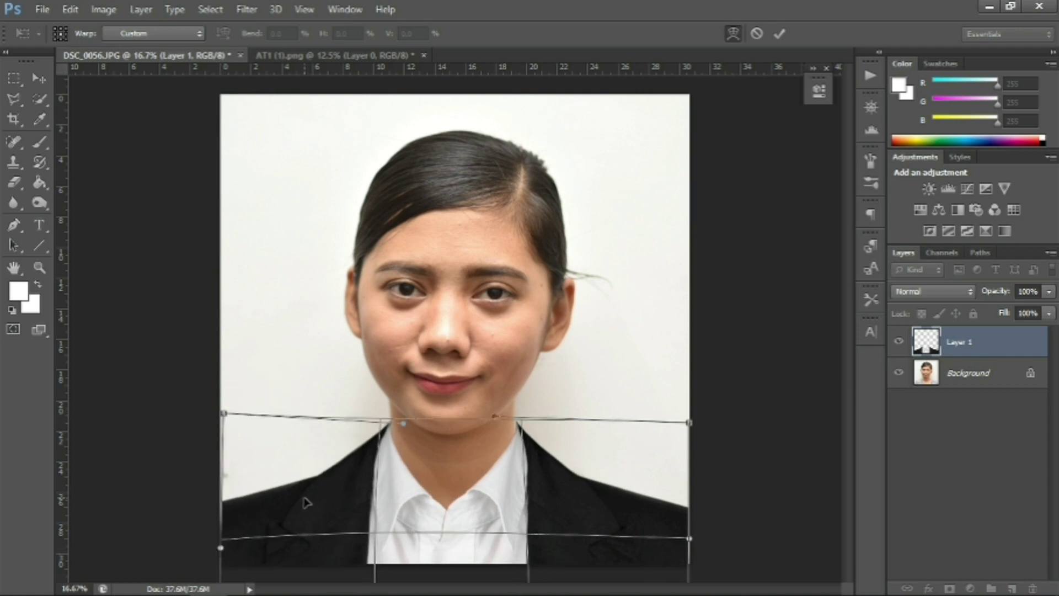
key(ctrl+minus)
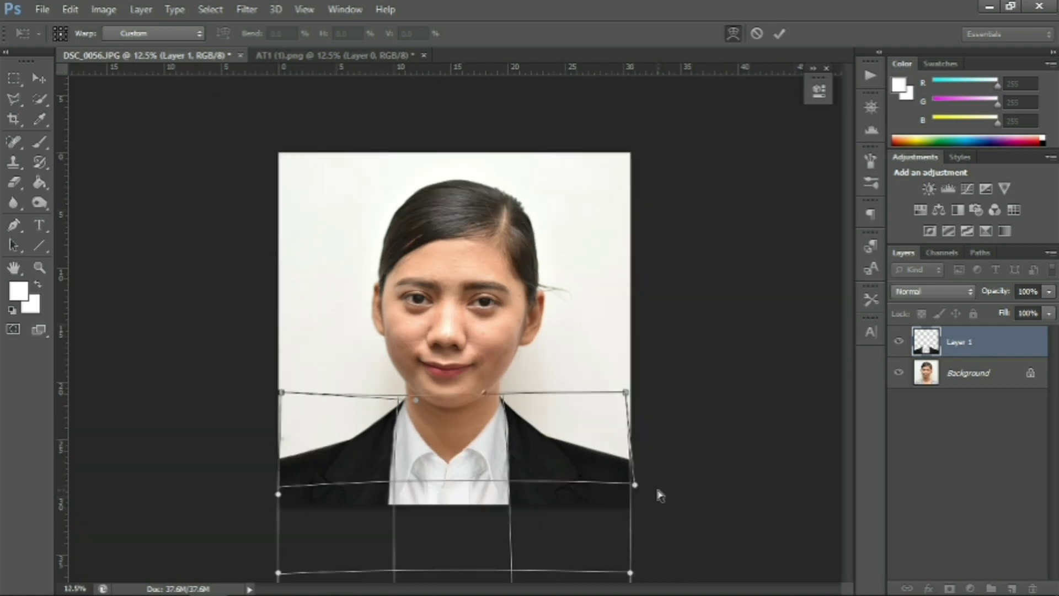
drag(635, 486, 635, 499)
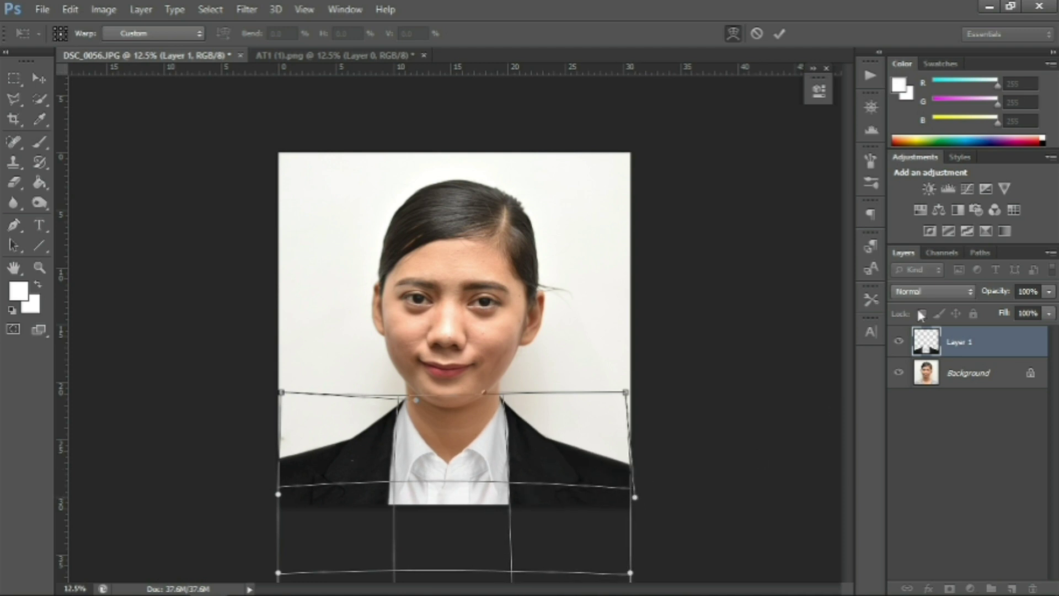
key(Return)
- Narrow the suit layer slightly, then warp the shirt and jacket to sit smoothly under the chin
click(899, 343)
click(899, 343)
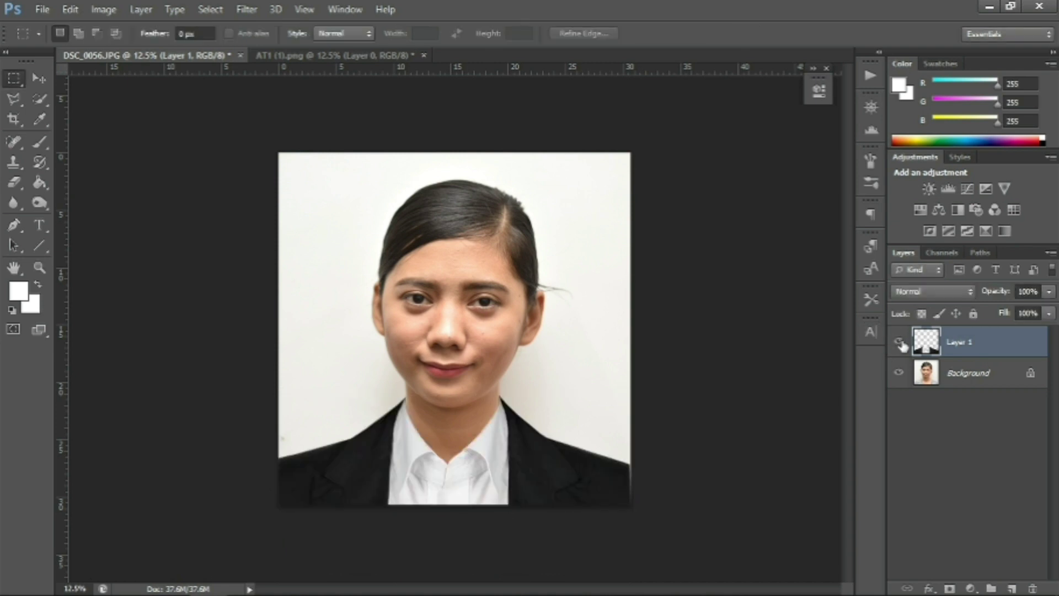
click(899, 343)
key(ctrl+t)
drag(632, 531, 630, 531)
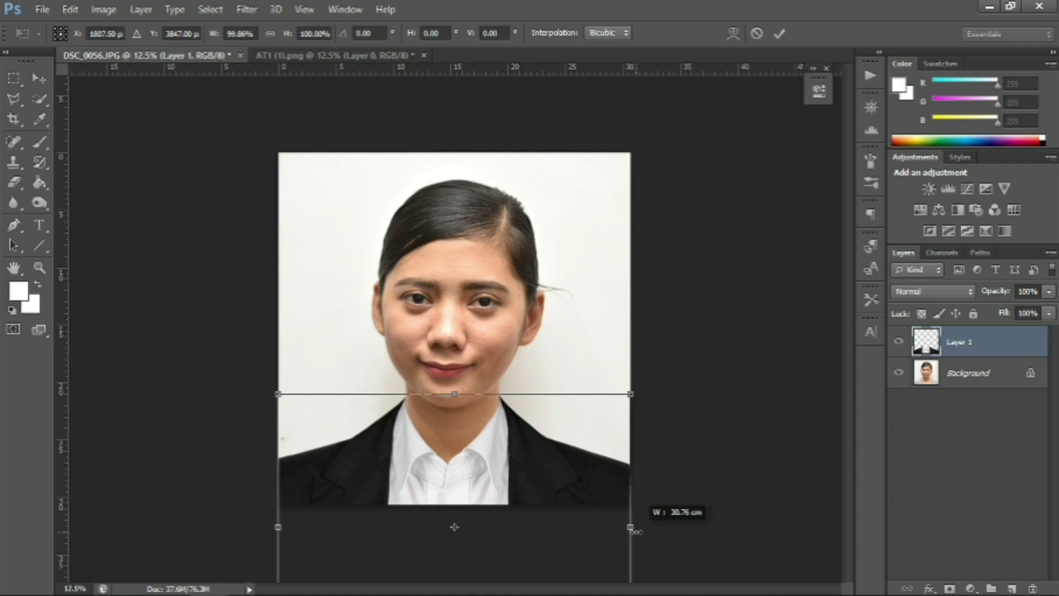
right_click(582, 491)
click(640, 339)
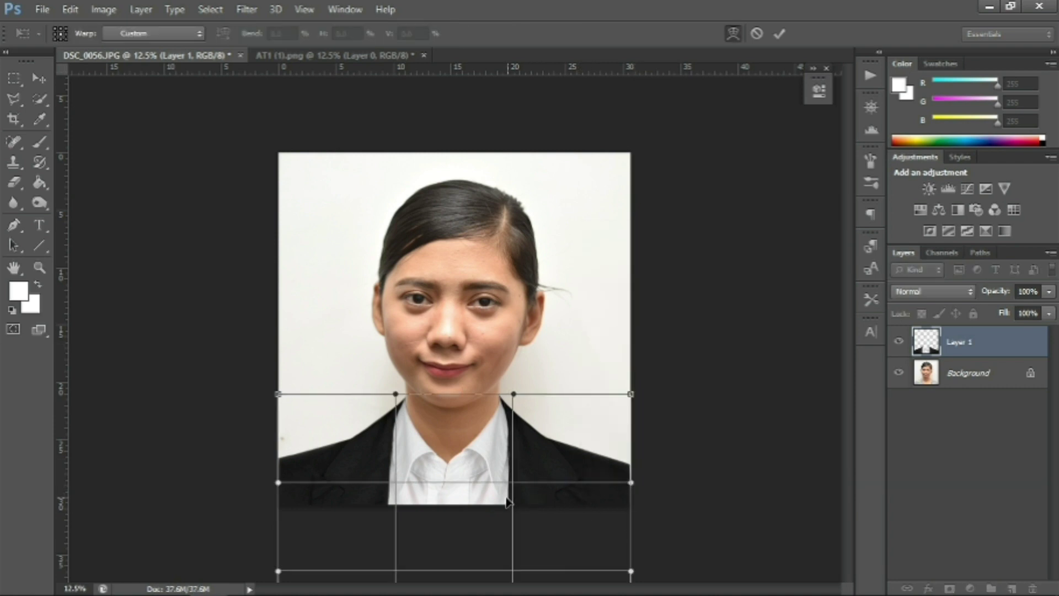
drag(518, 482, 519, 476)
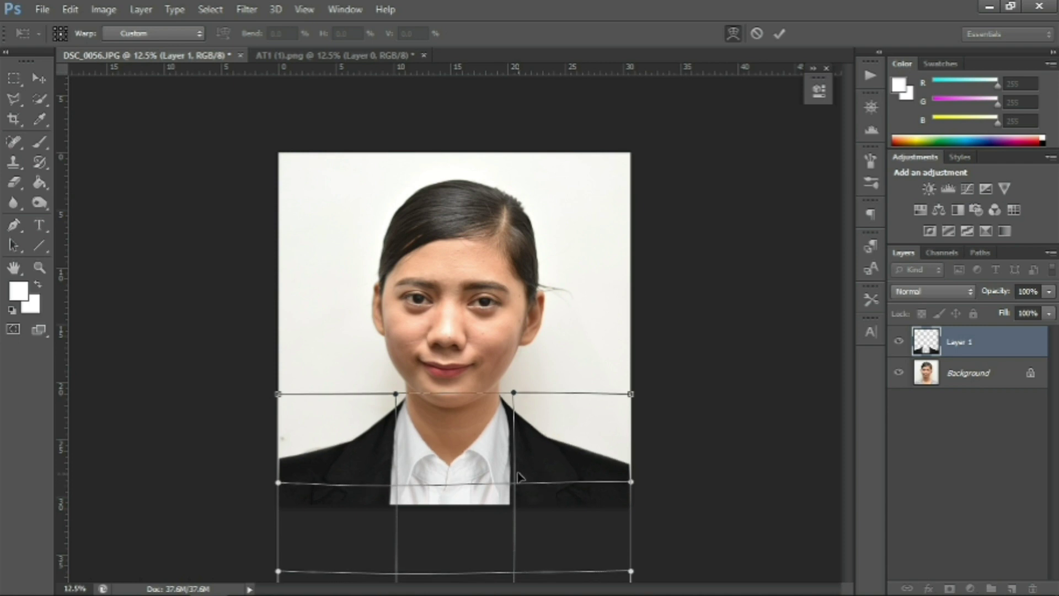
drag(392, 488, 394, 486)
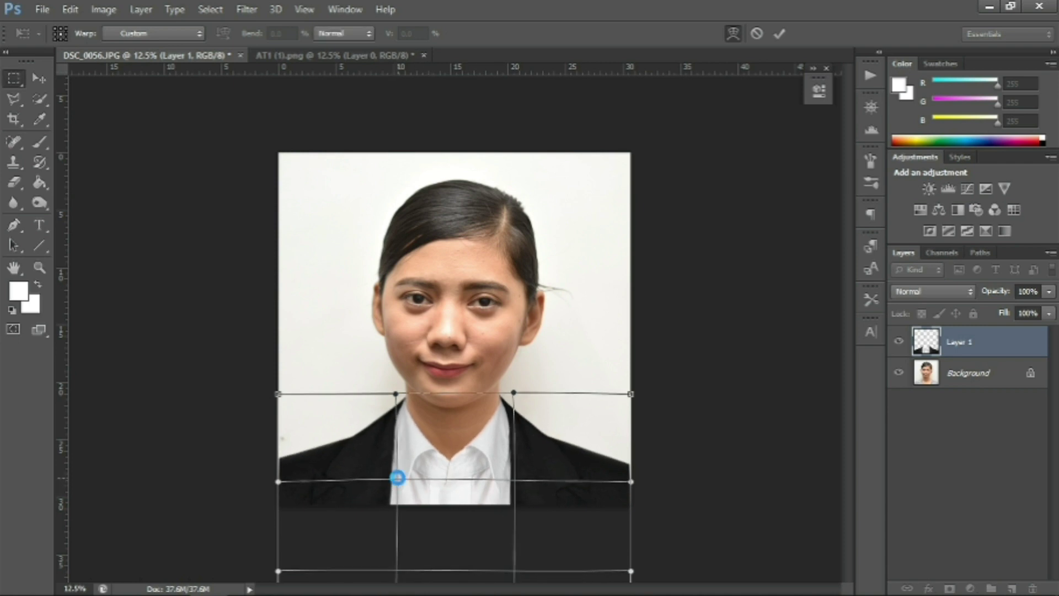
key(Return)
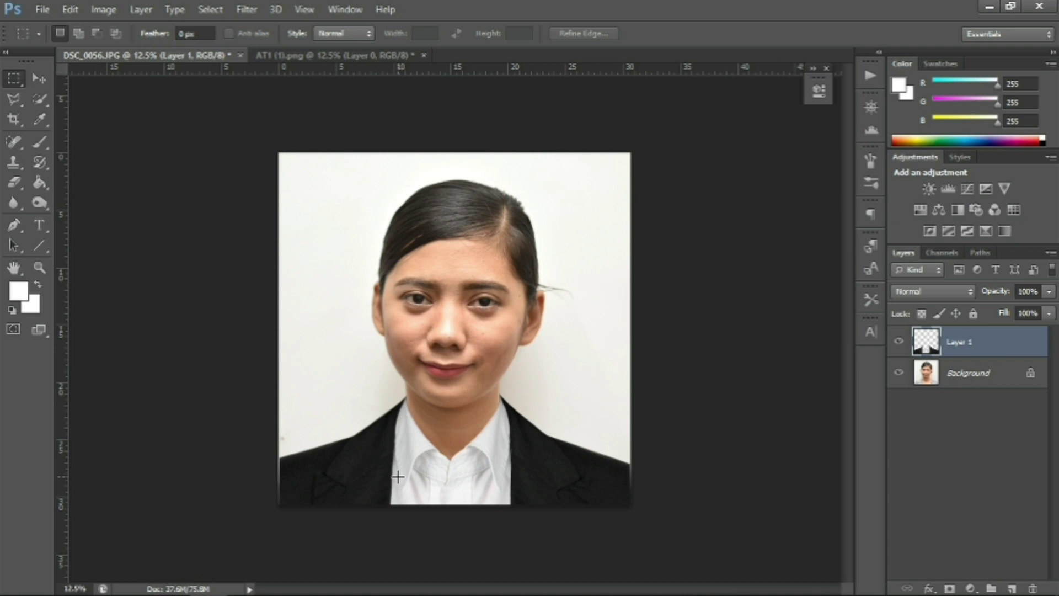
- Crop the dressed portrait to a tighter 1 x 1 square of 3408 × 3408 pixels at 300 ppi
click(15, 120)
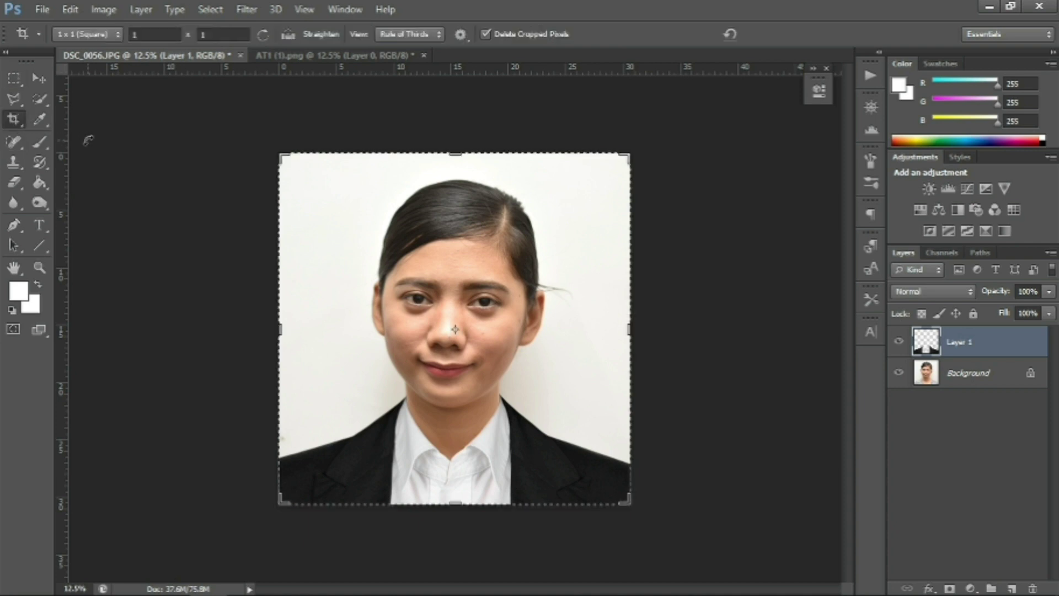
drag(281, 502, 284, 500)
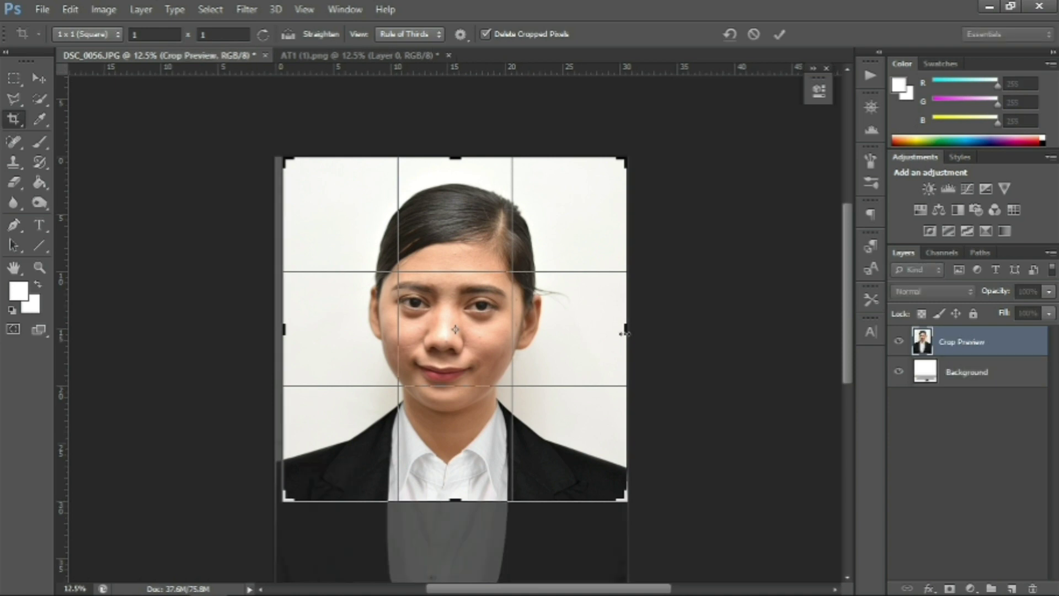
drag(623, 329, 619, 328)
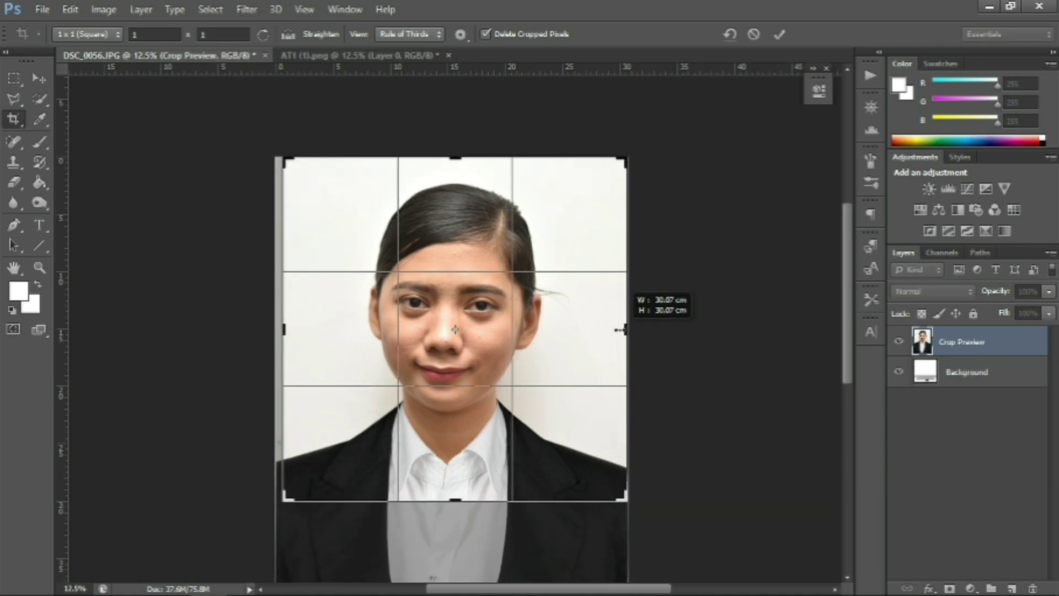
drag(619, 330, 616, 330)
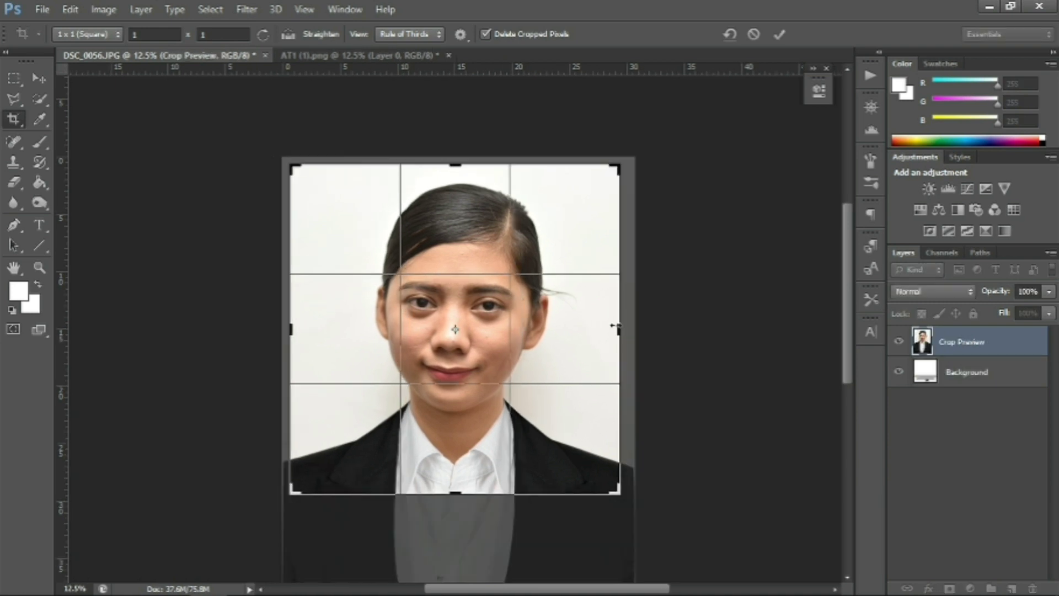
key(Return)
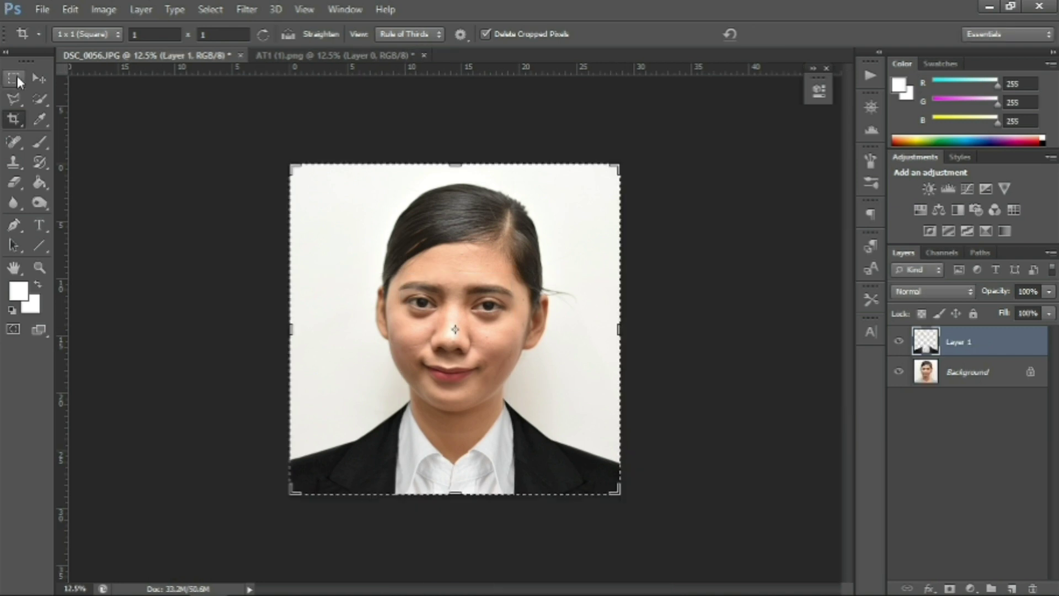
click(15, 77)
key(ctrl+alt+i)
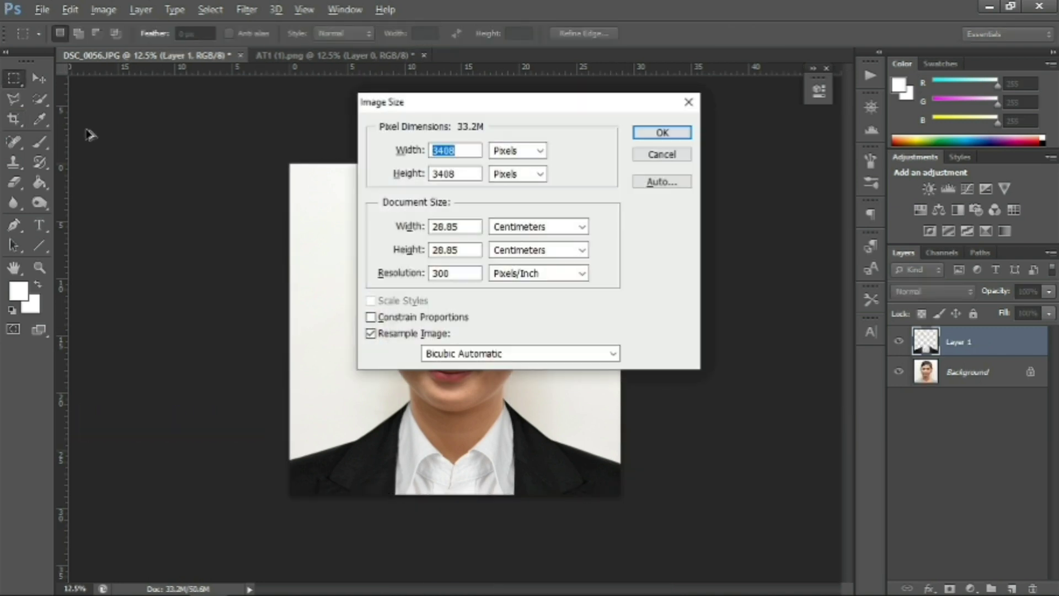
- Resize the image to Width 2 and Height 2 inches at 300 pixels/inch, a 600-pixel square
click(582, 226)
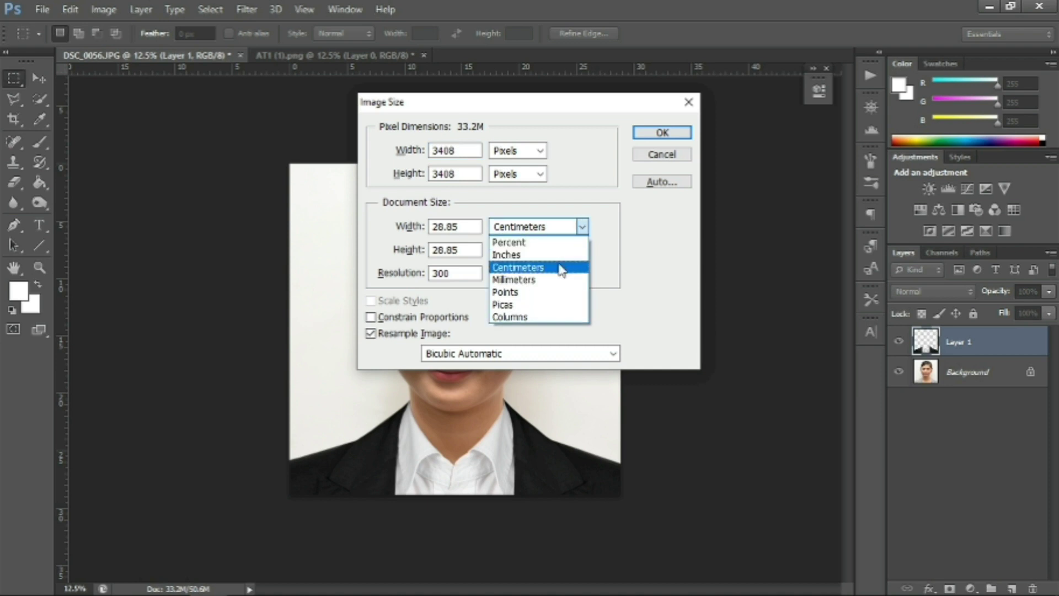
click(558, 255)
key(shift+Tab)
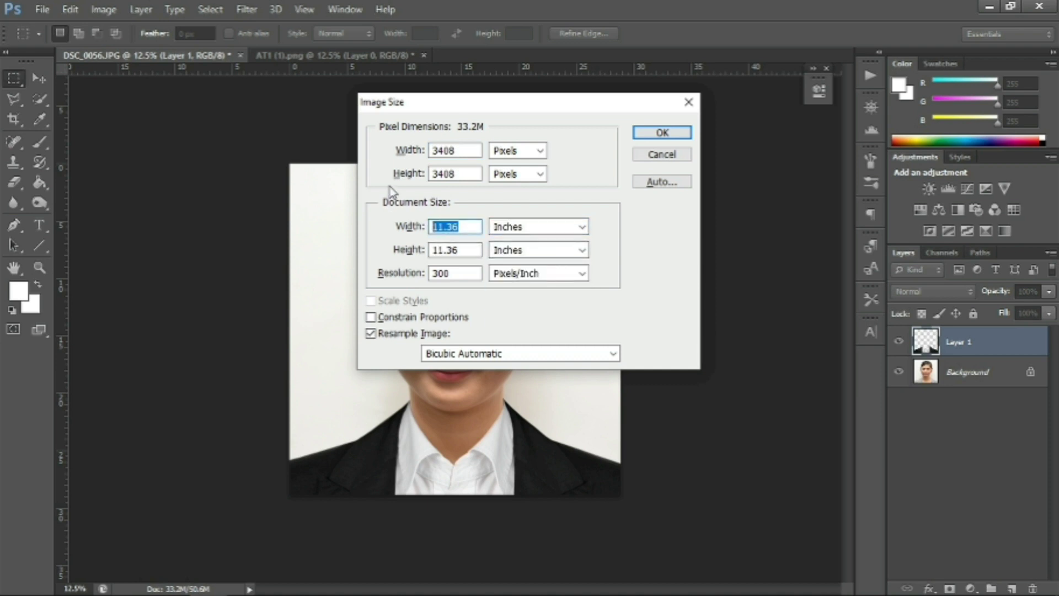
text(1)
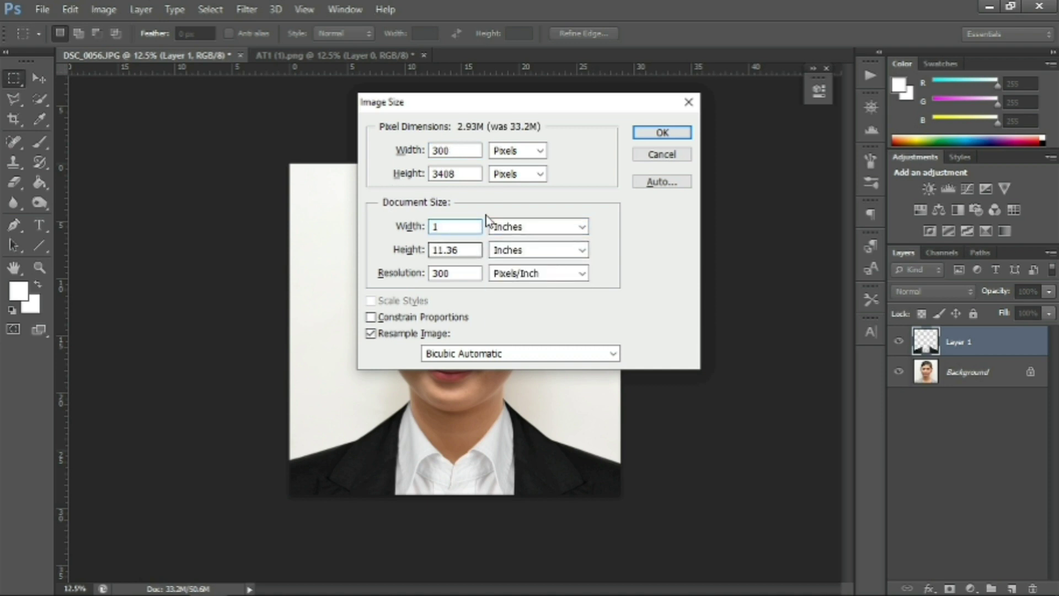
double_click(439, 227)
text(2)
double_click(461, 255)
text(2)
key(Return)
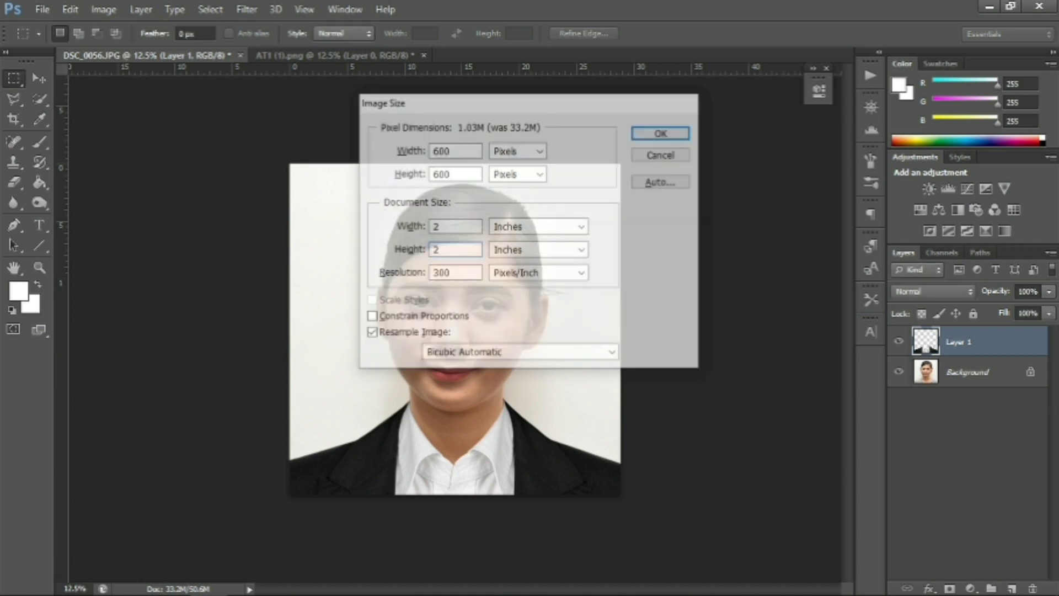
key(ctrl+plus)
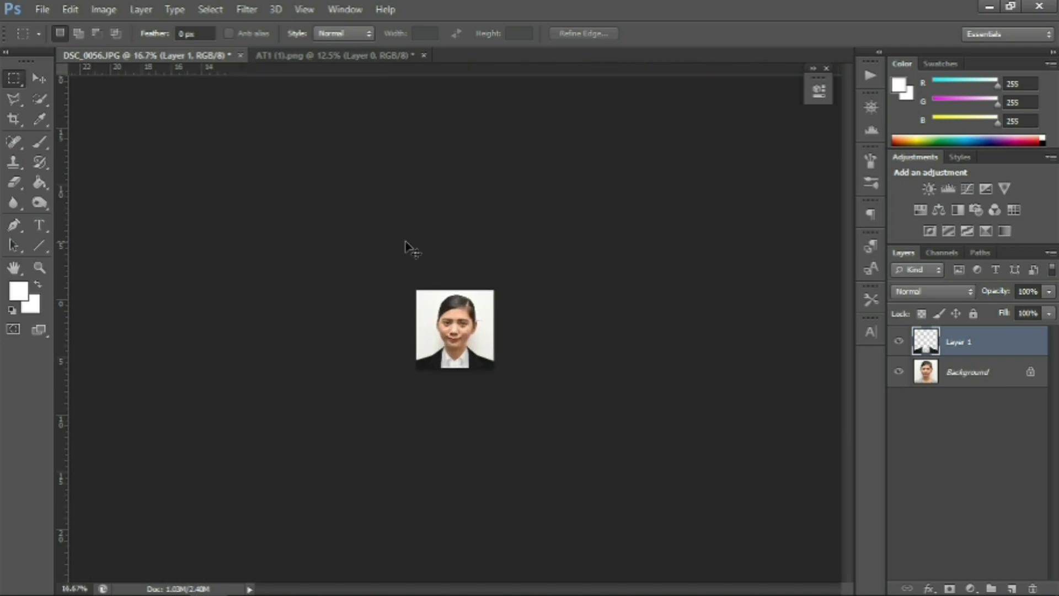
key(ctrl+plus)
key(ctrl+plus)
key(ctrl+plus)
key(ctrl+plus)
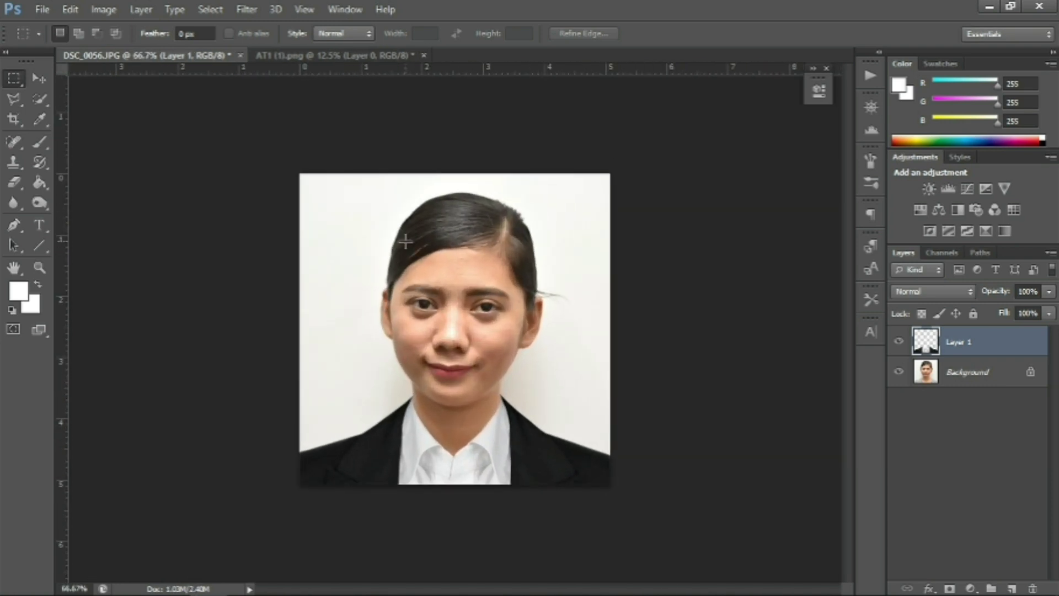
- Merge the suit layer into the Background and close AT1 (1).png without saving
shift+click(975, 377)
right_click(975, 377)
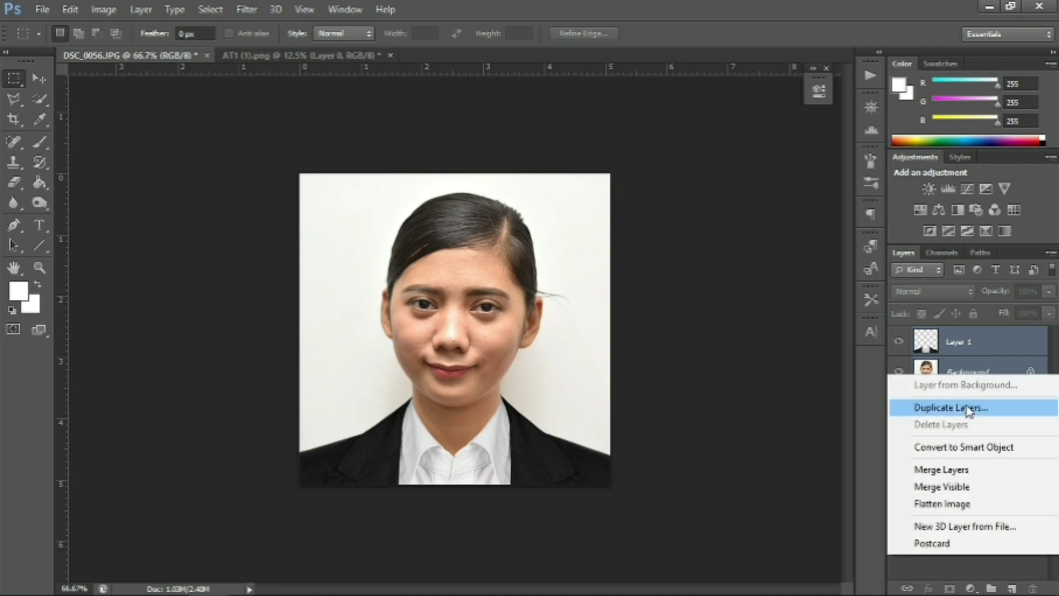
click(954, 469)
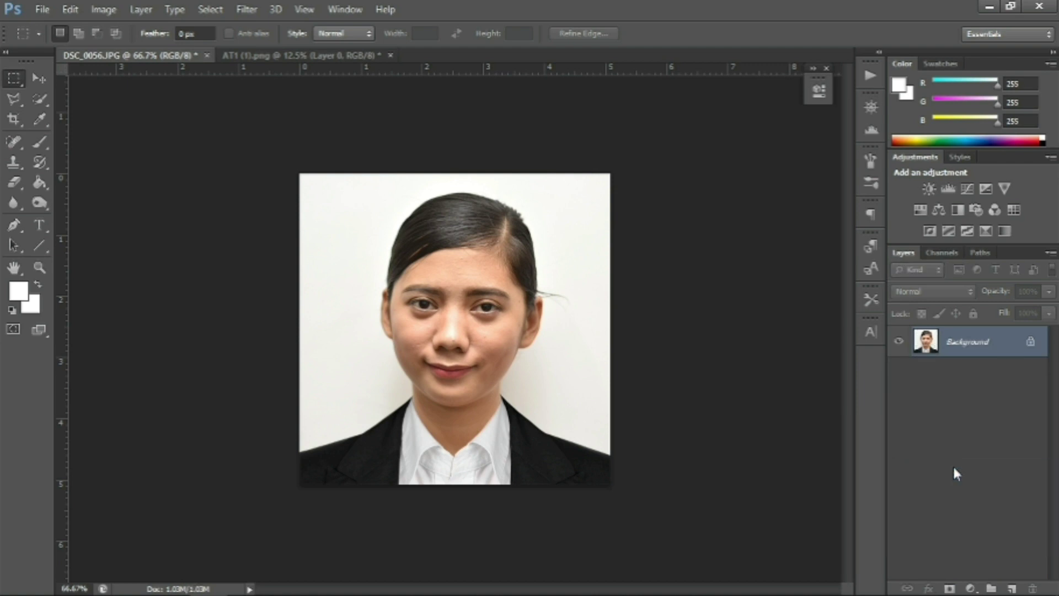
click(391, 55)
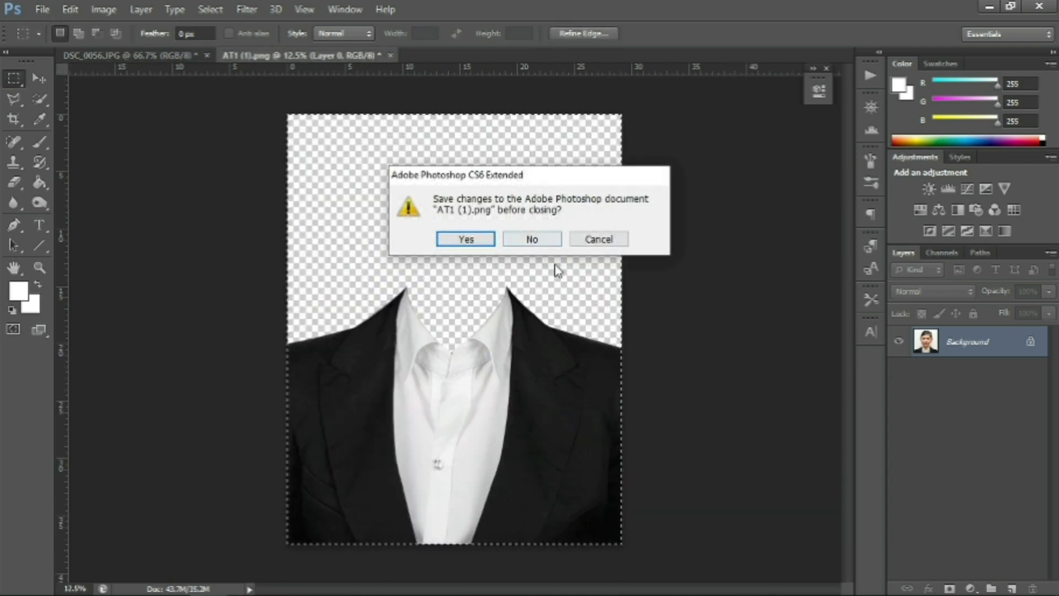
click(537, 238)
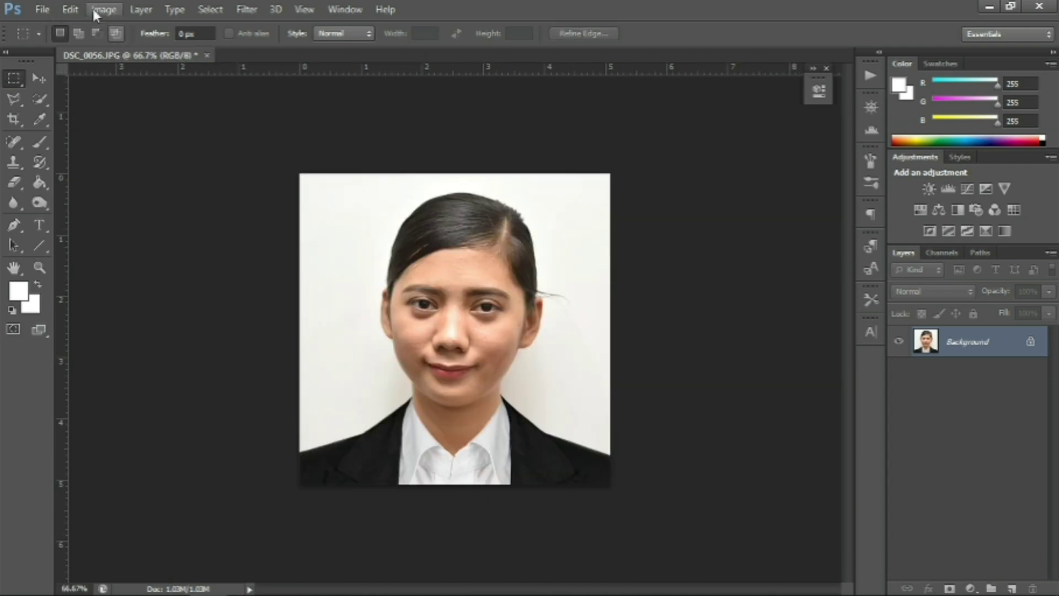
- Open the '4r layout' image from the Desktop
click(43, 9)
click(42, 43)
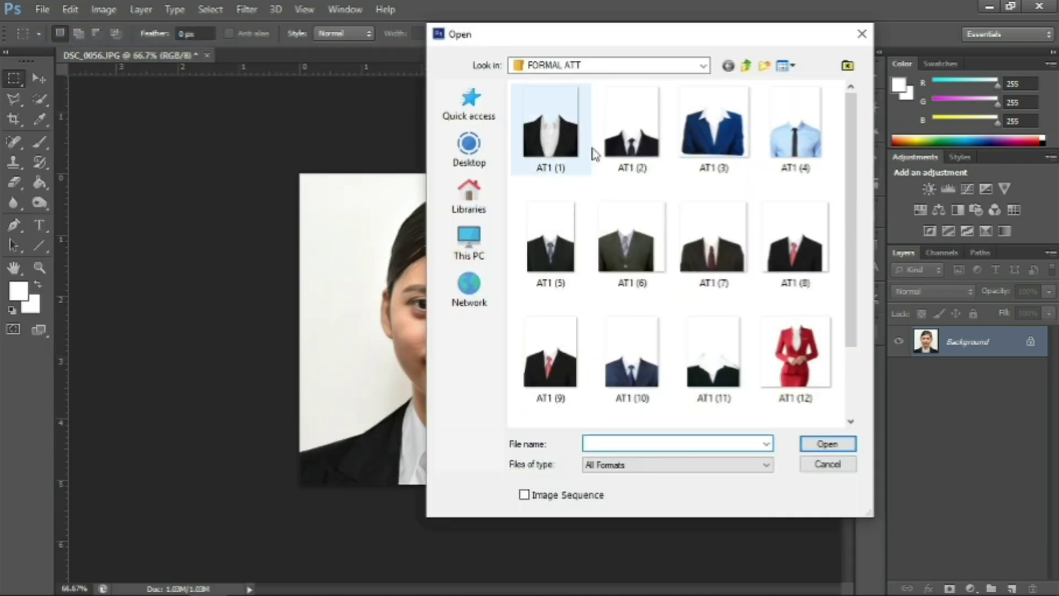
click(479, 161)
scroll(626, 359, down, 5)
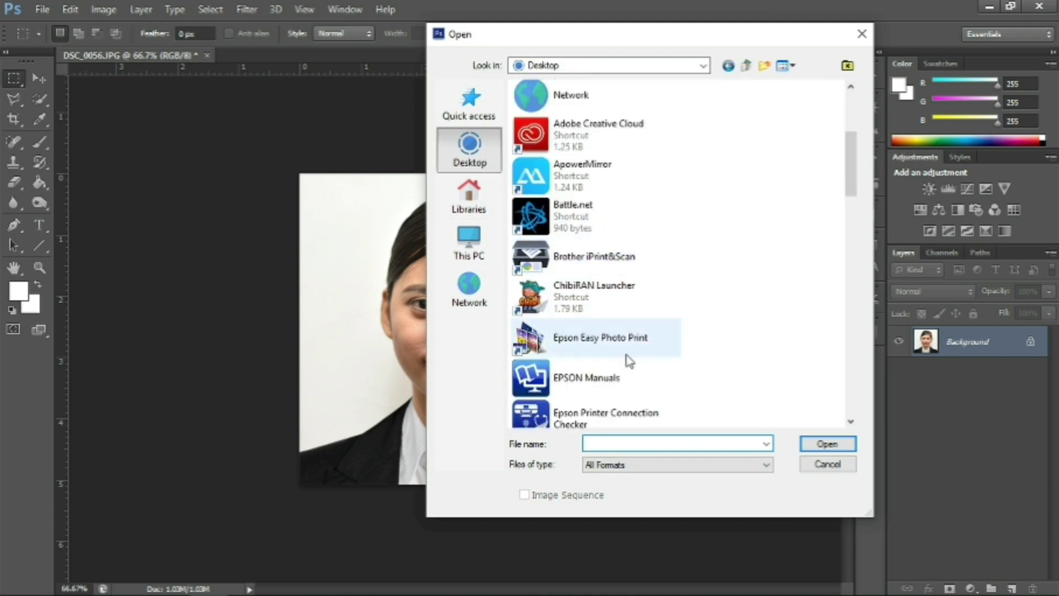
scroll(621, 366, down, 5)
click(563, 423)
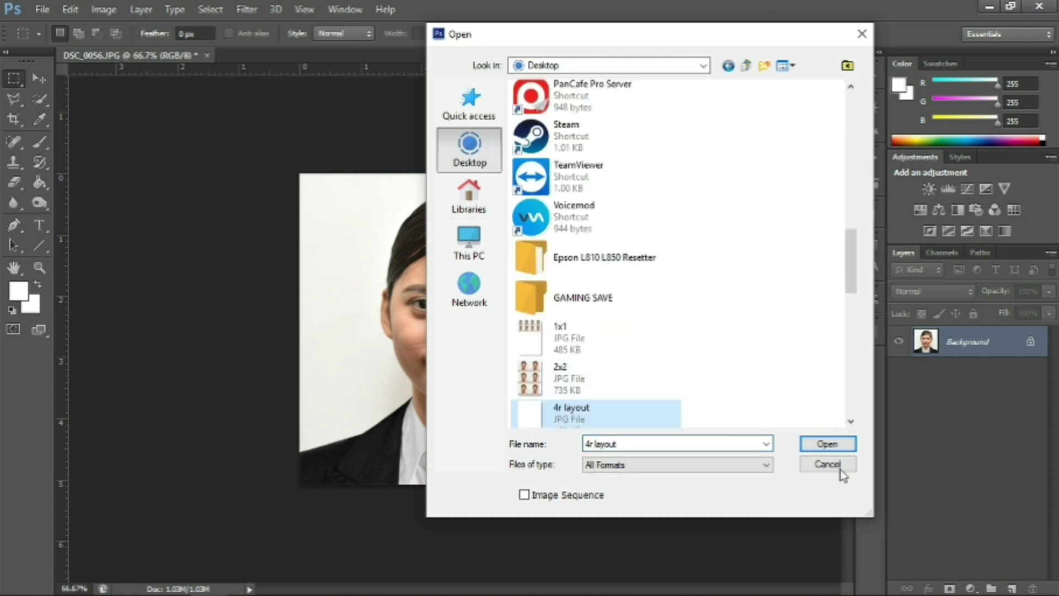
click(835, 447)
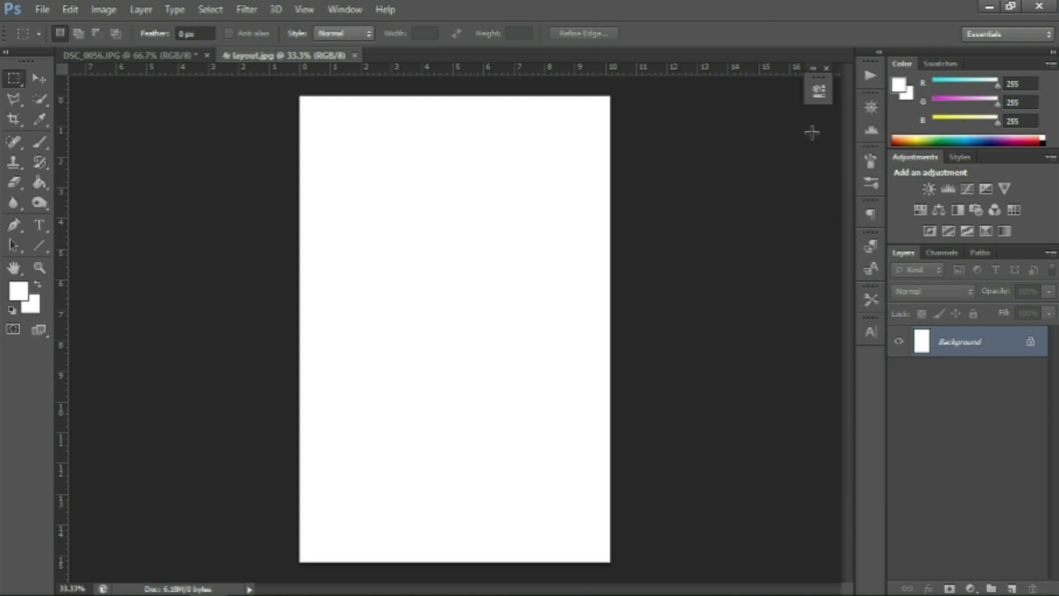
click(871, 74)
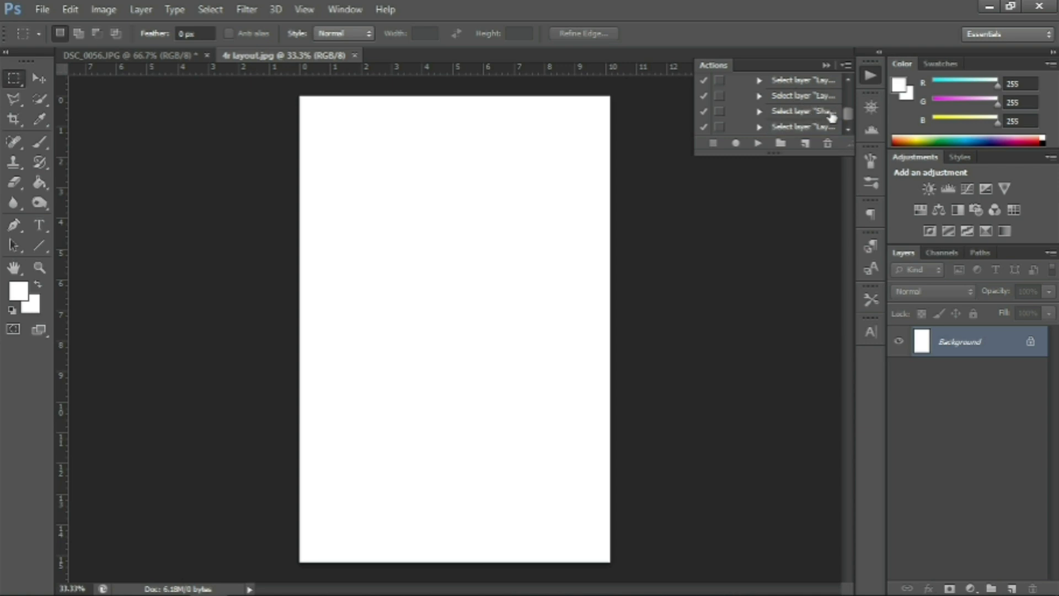
- Play the '2x2' action from the '2x2 layout' set to tile the portrait on the 4r page
scroll(849, 113, up, 5)
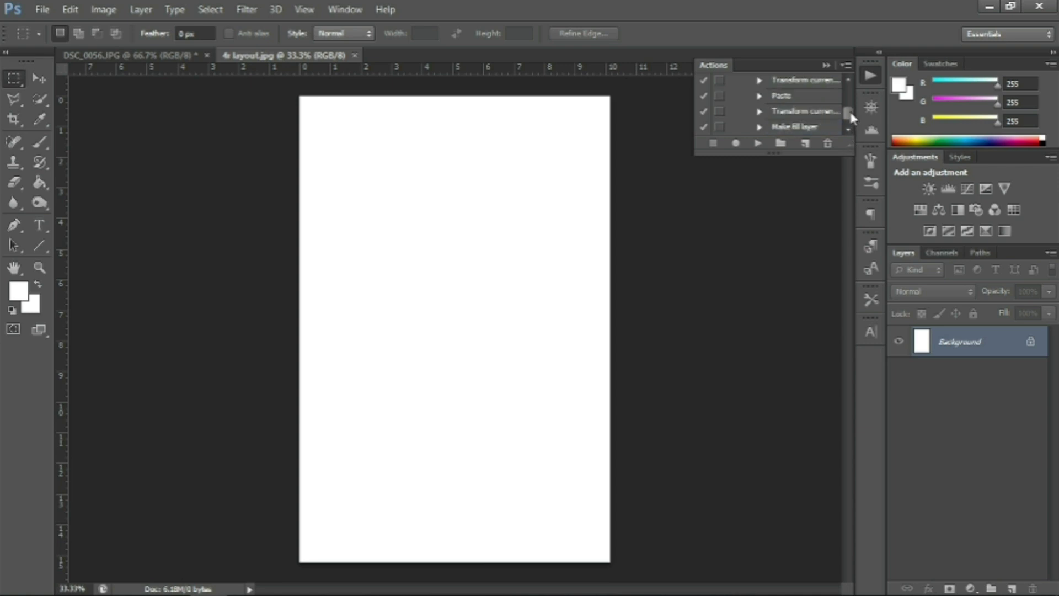
scroll(851, 114, up, 2)
scroll(851, 114, up, 2)
scroll(850, 114, up, 2)
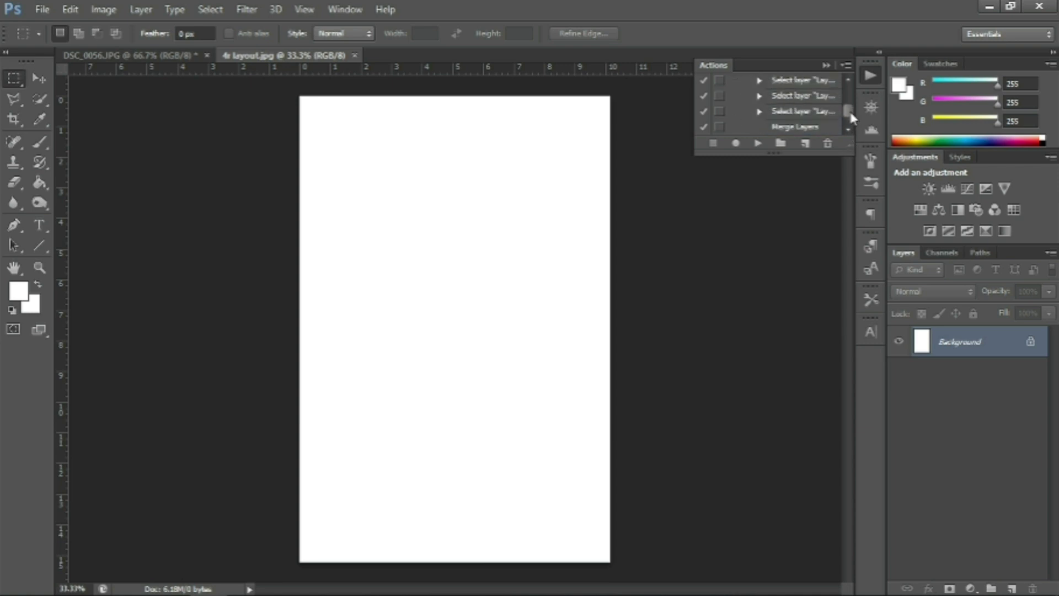
scroll(850, 114, up, 2)
scroll(849, 111, up, 2)
scroll(849, 110, up, 2)
scroll(849, 110, up, 2)
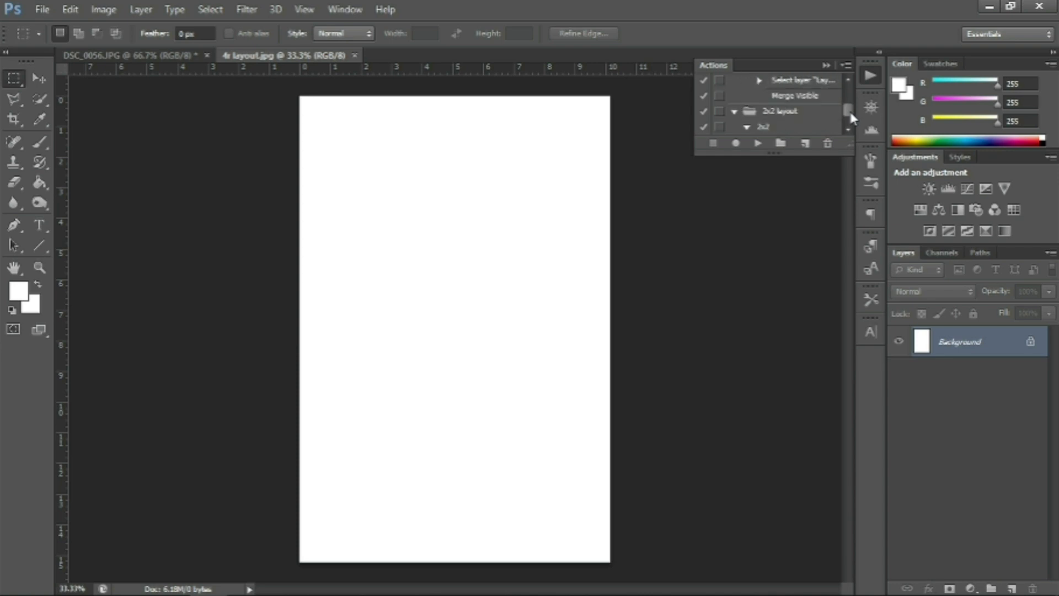
click(784, 112)
click(758, 143)
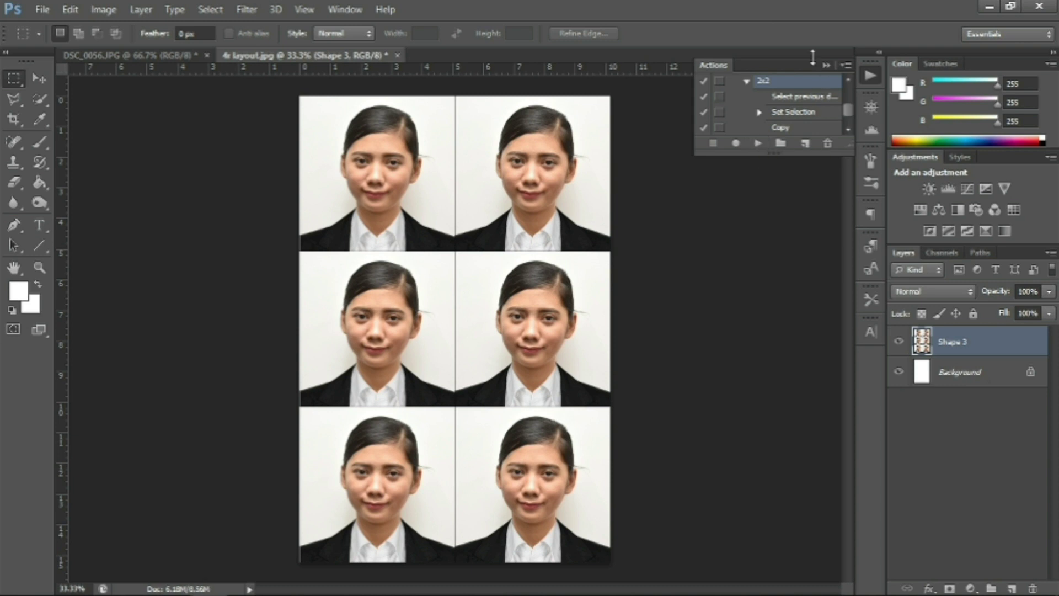
click(826, 66)
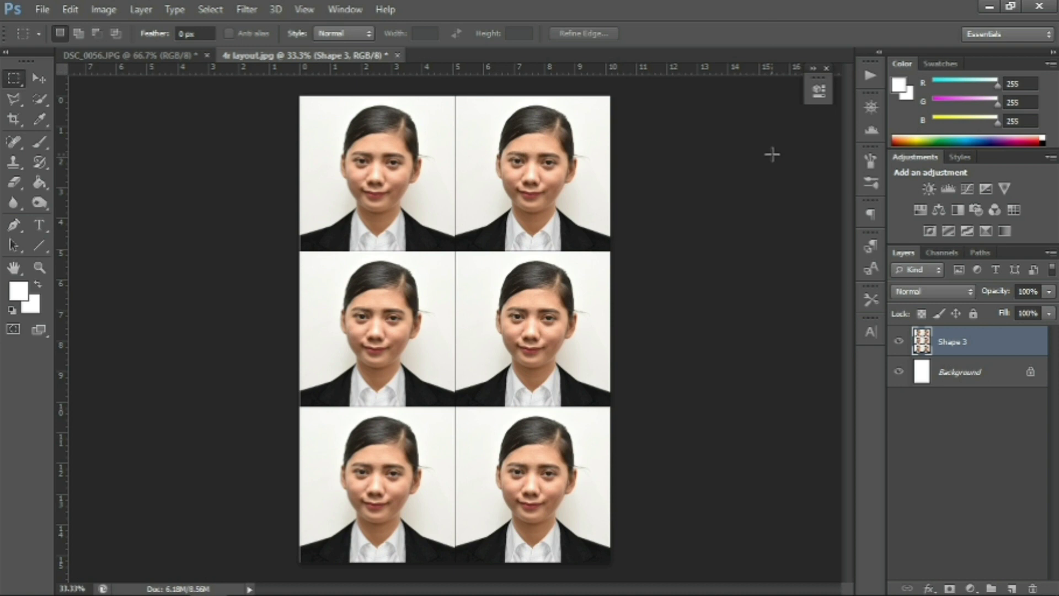
- Zoom in and scroll to inspect the six tiled portraits, then zoom back out
key(ctrl+plus)
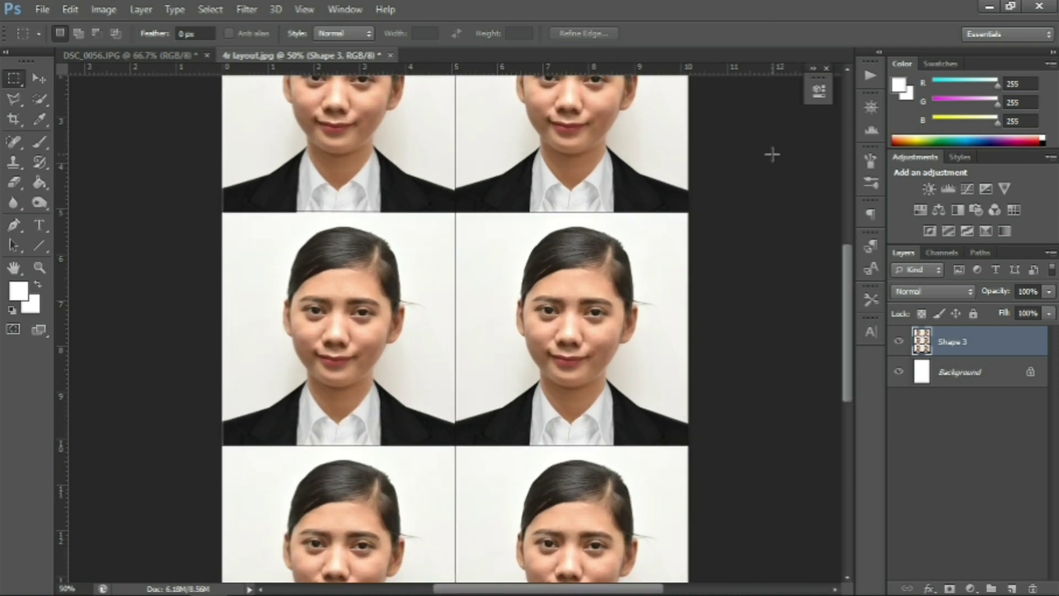
scroll(772, 154, up, 2)
scroll(772, 154, up, 2)
scroll(772, 154, down, 3)
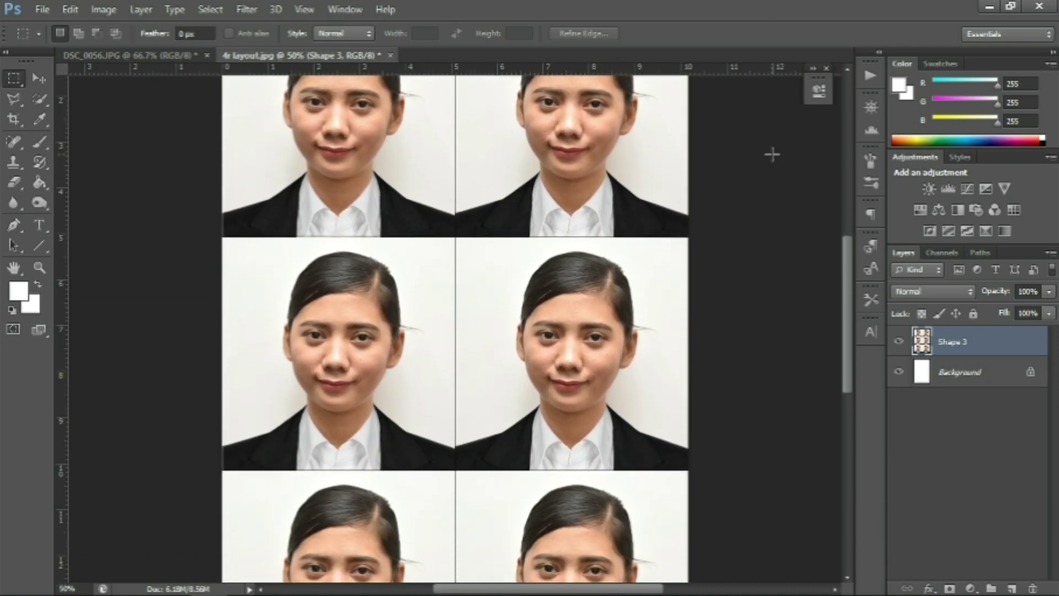
scroll(772, 155, down, 3)
scroll(772, 154, down, 2)
scroll(772, 155, down, 1)
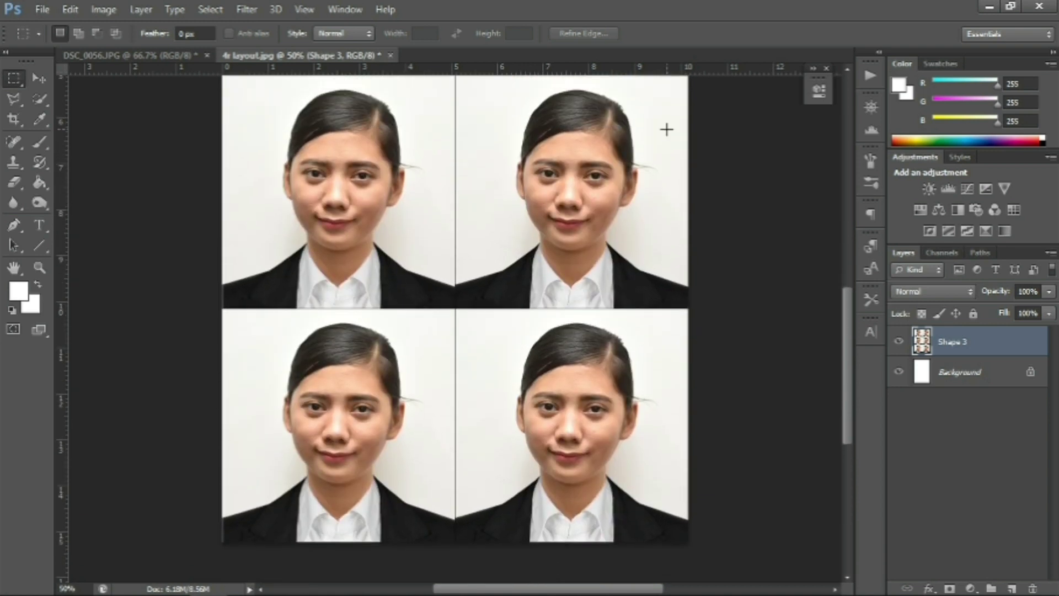
key(ctrl+minus)
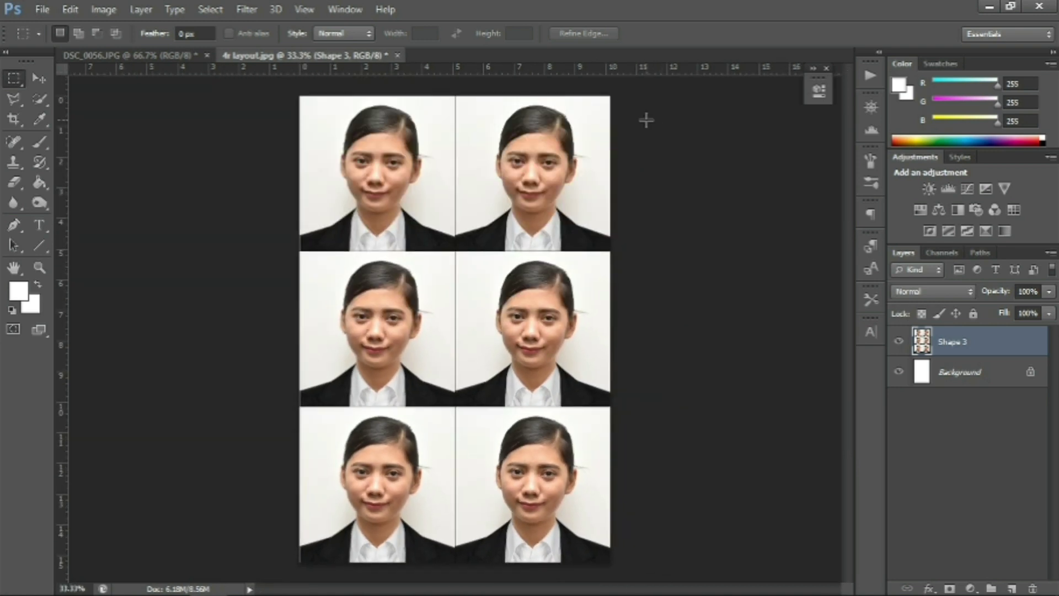
- Save the layout to the Desktop as JPEG 'formal attaire' with default JPEG options
click(42, 10)
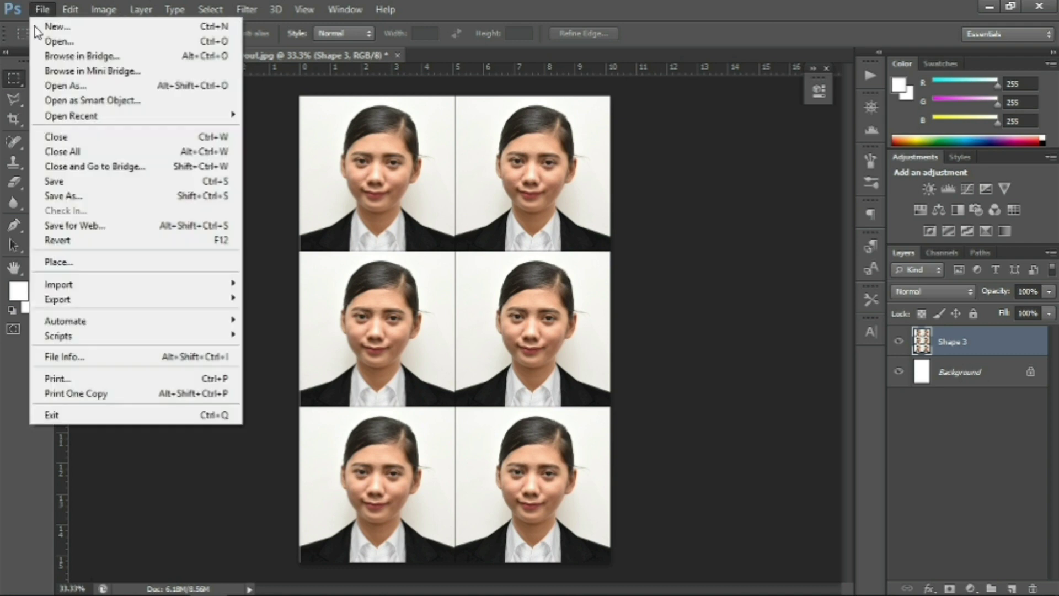
click(87, 196)
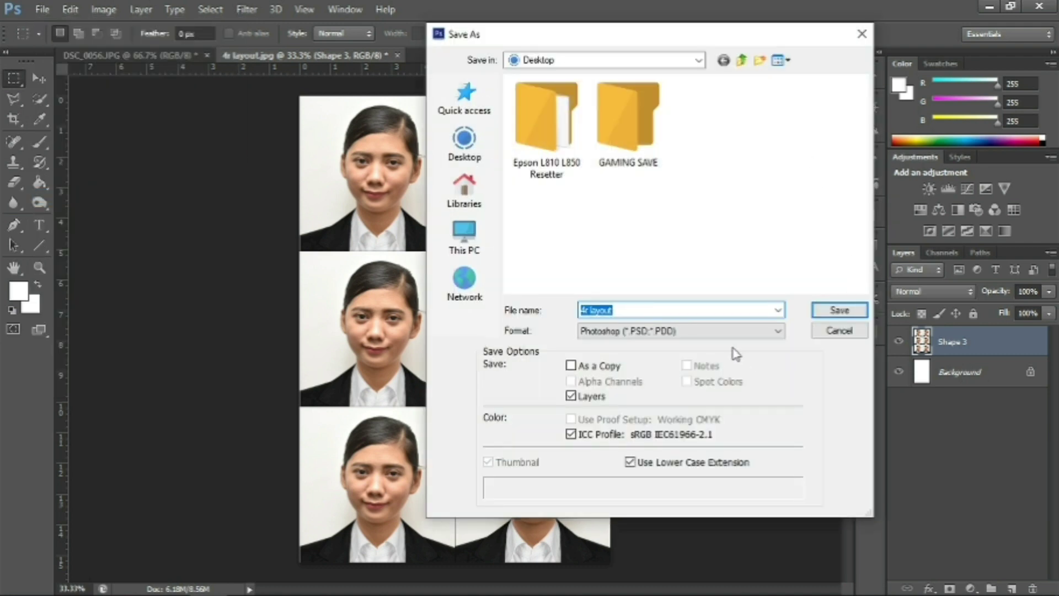
click(729, 333)
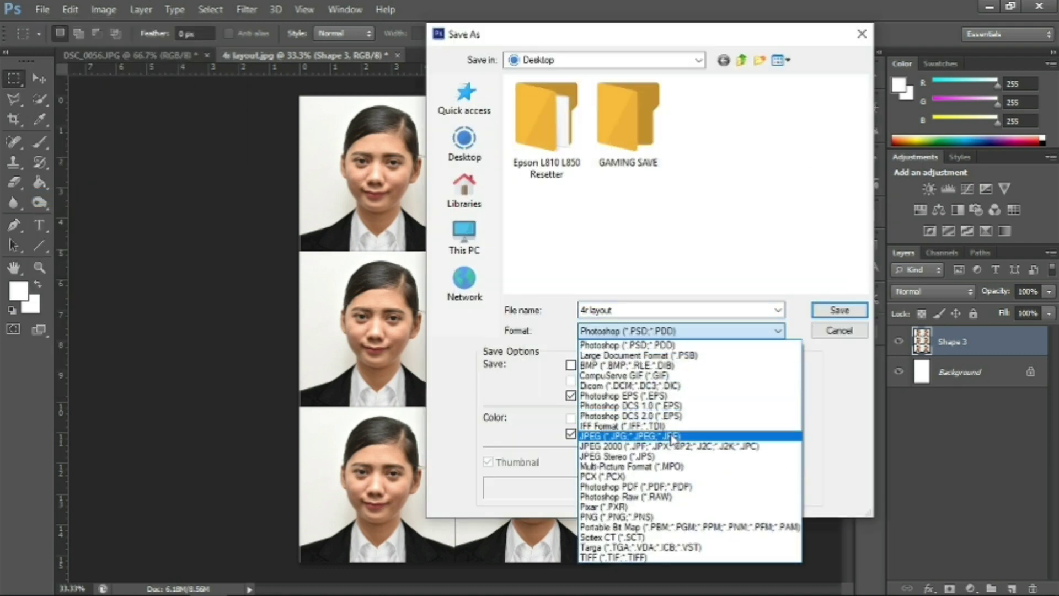
click(671, 437)
click(464, 142)
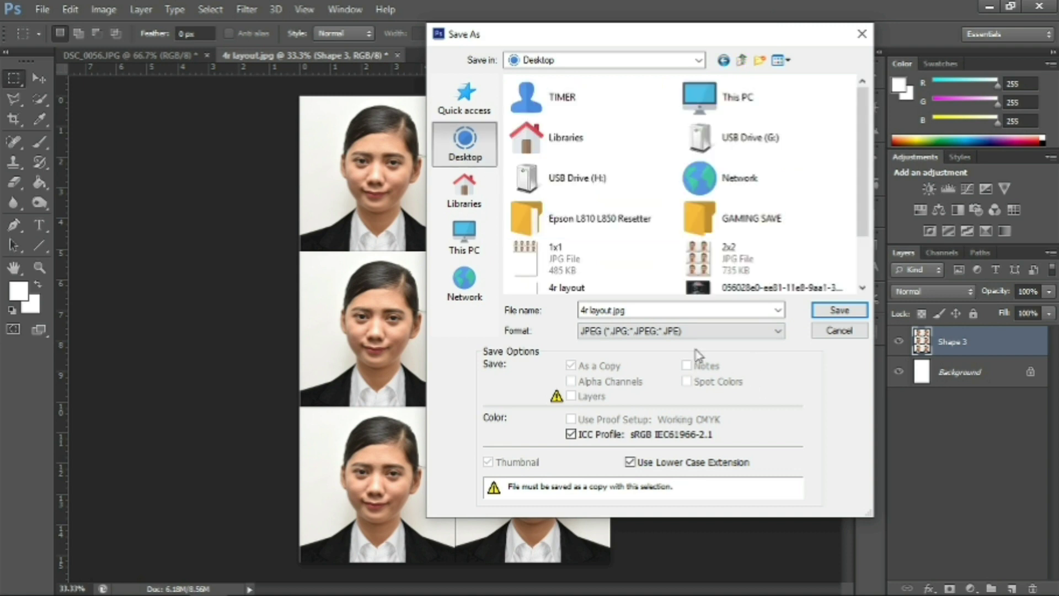
click(665, 310)
text(formal attaire)
key(Return)
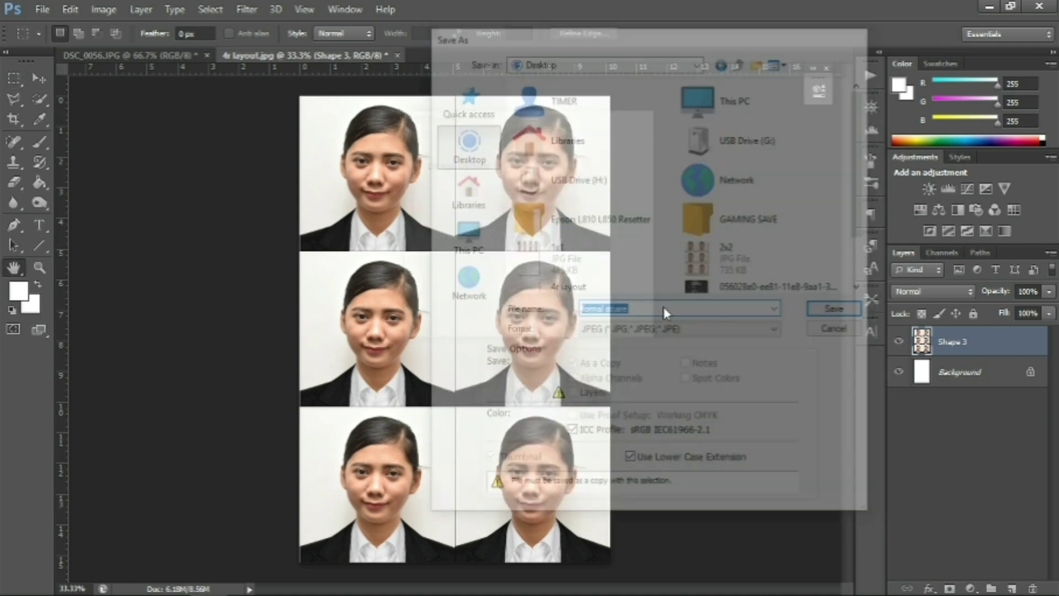
key(Return)
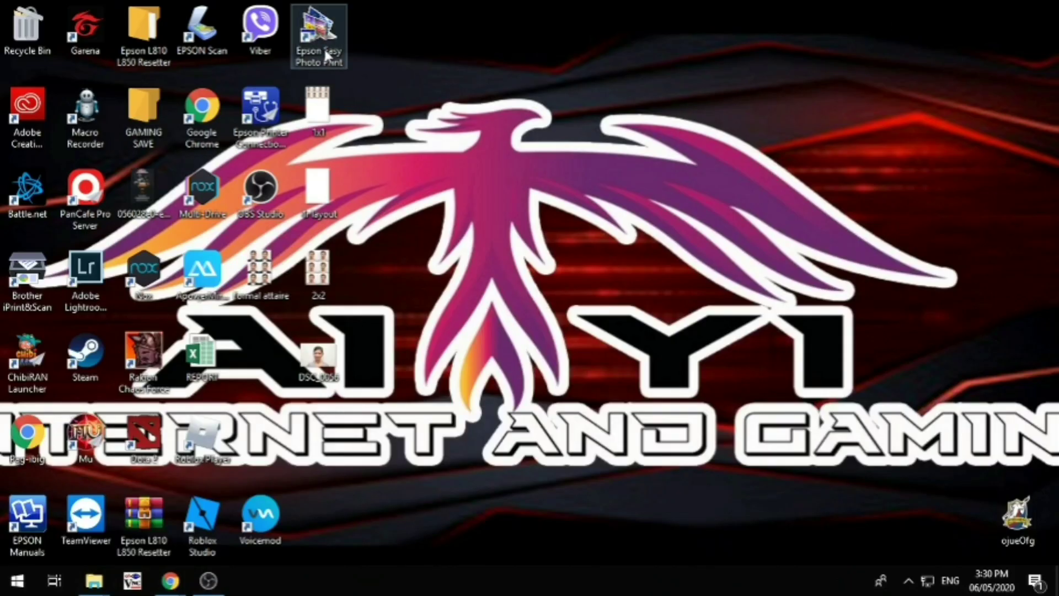
- Launch Epson Easy Photo Print, select formal attaire.jpg, and continue to the print settings
double_click(326, 54)
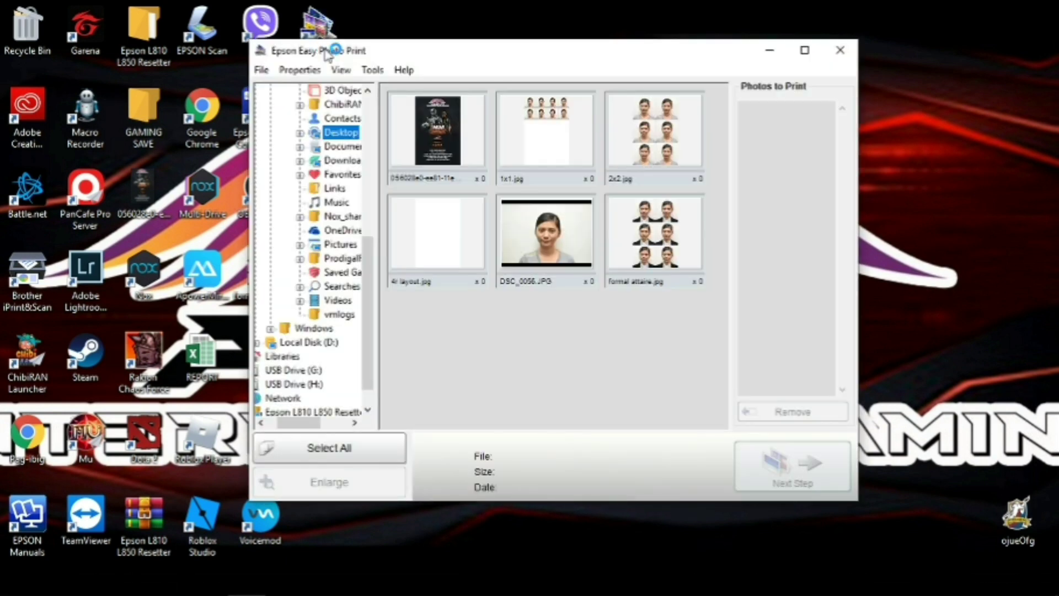
click(665, 258)
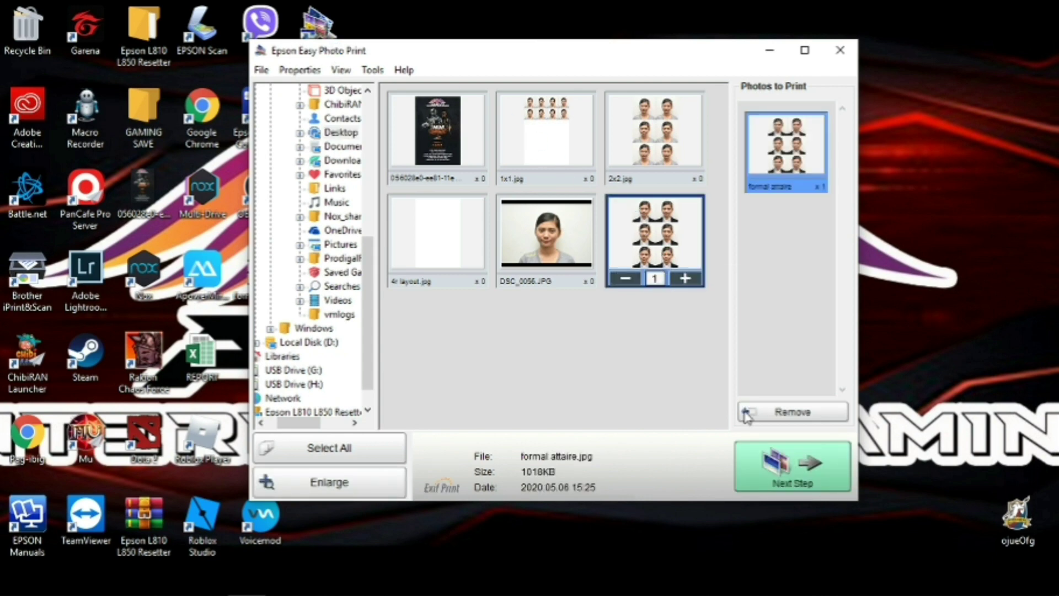
click(811, 485)
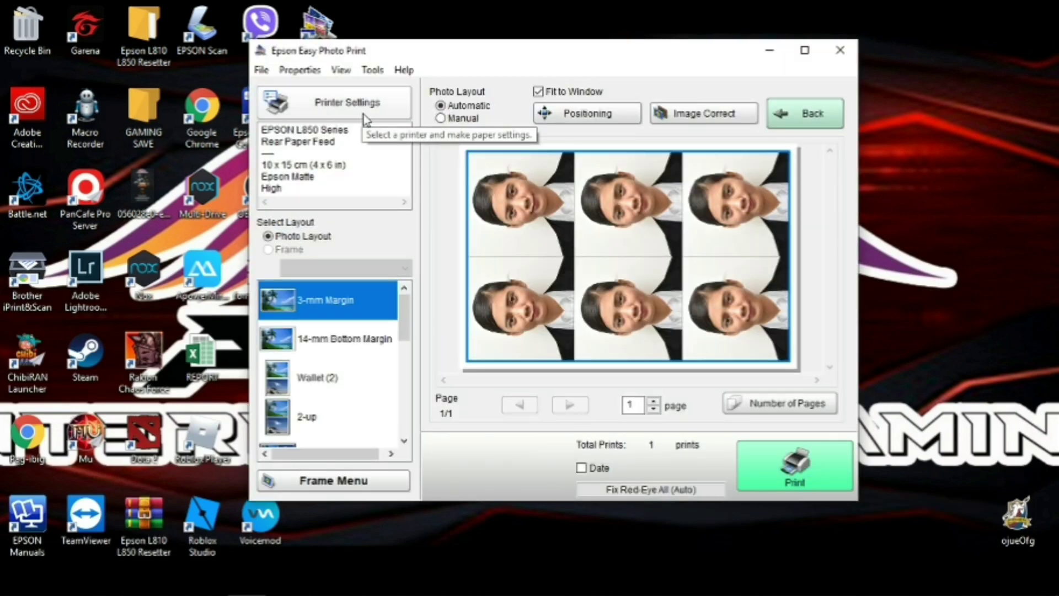
- Confirm the L850 settings for 10 × 15 cm Epson Matte paper and print the six-portrait sheet
click(363, 114)
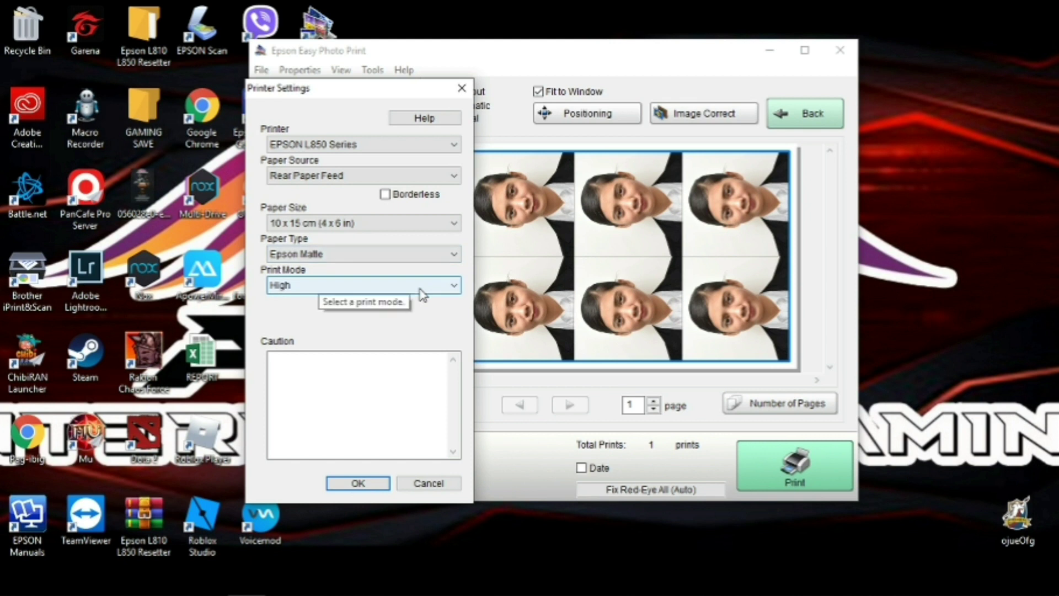
click(358, 482)
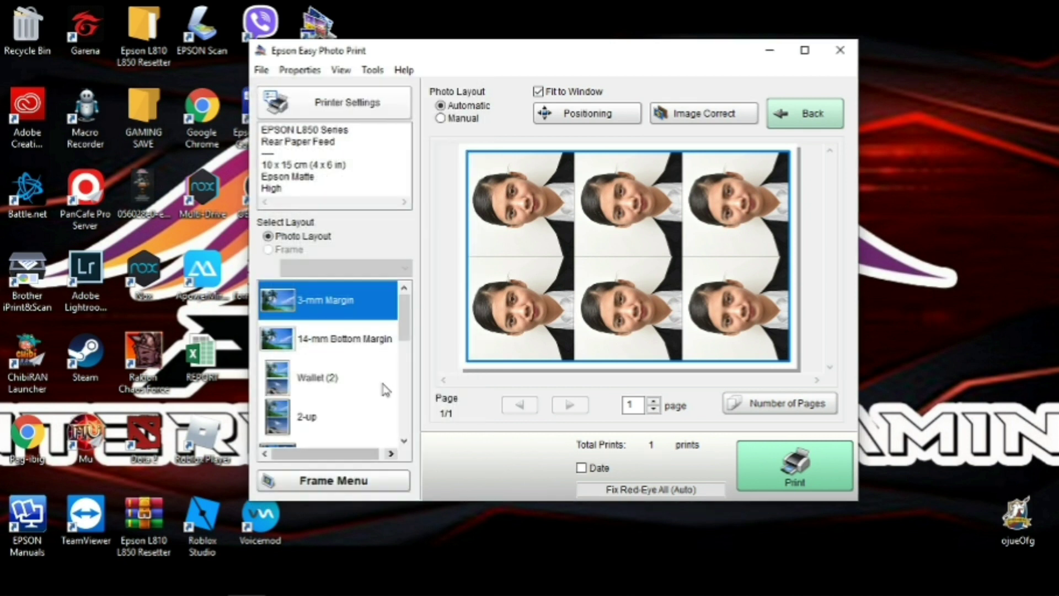
click(783, 473)
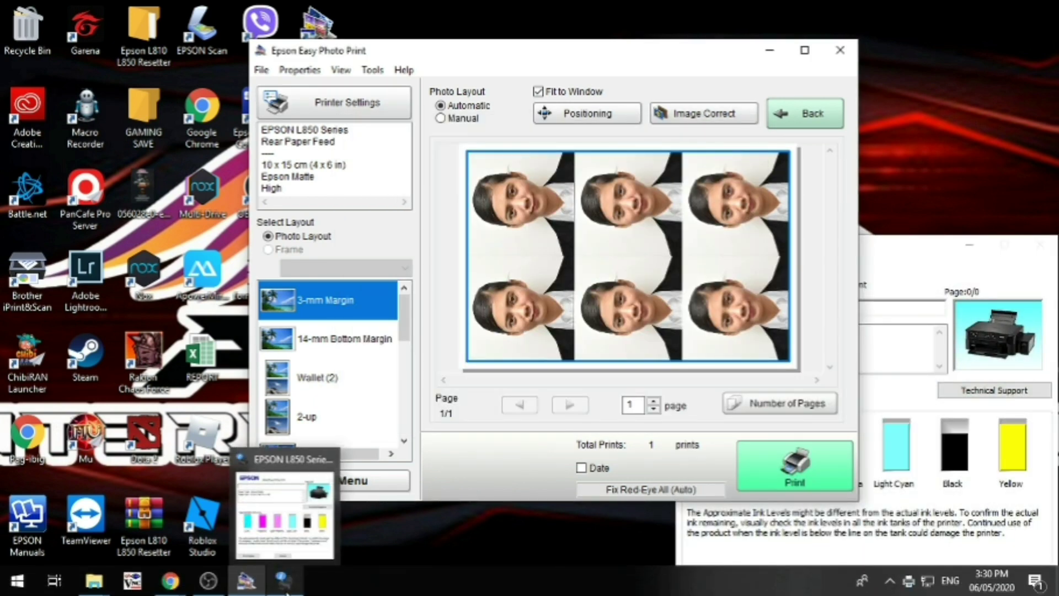
click(246, 581)
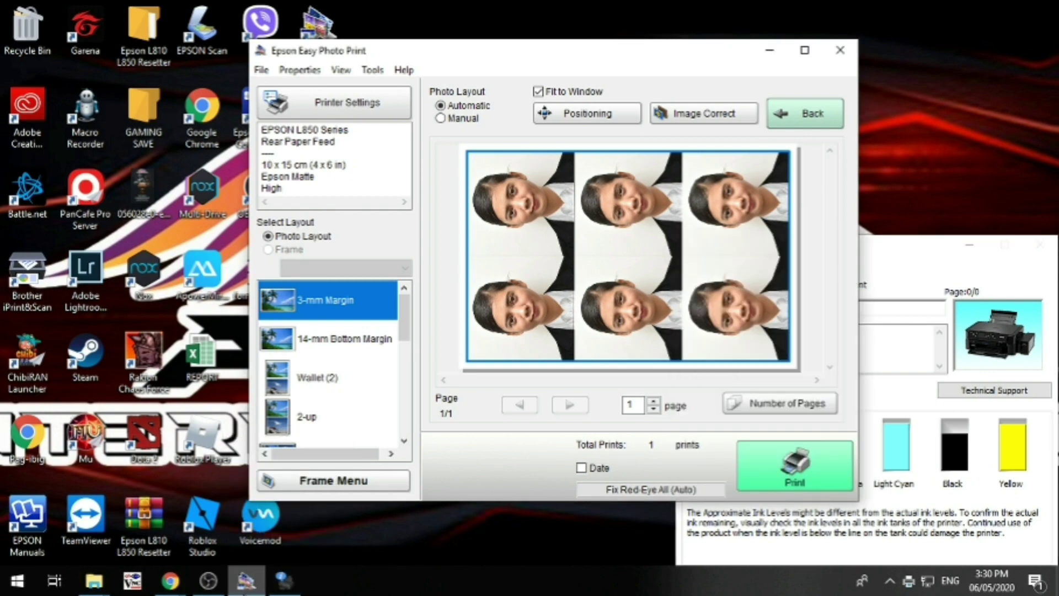